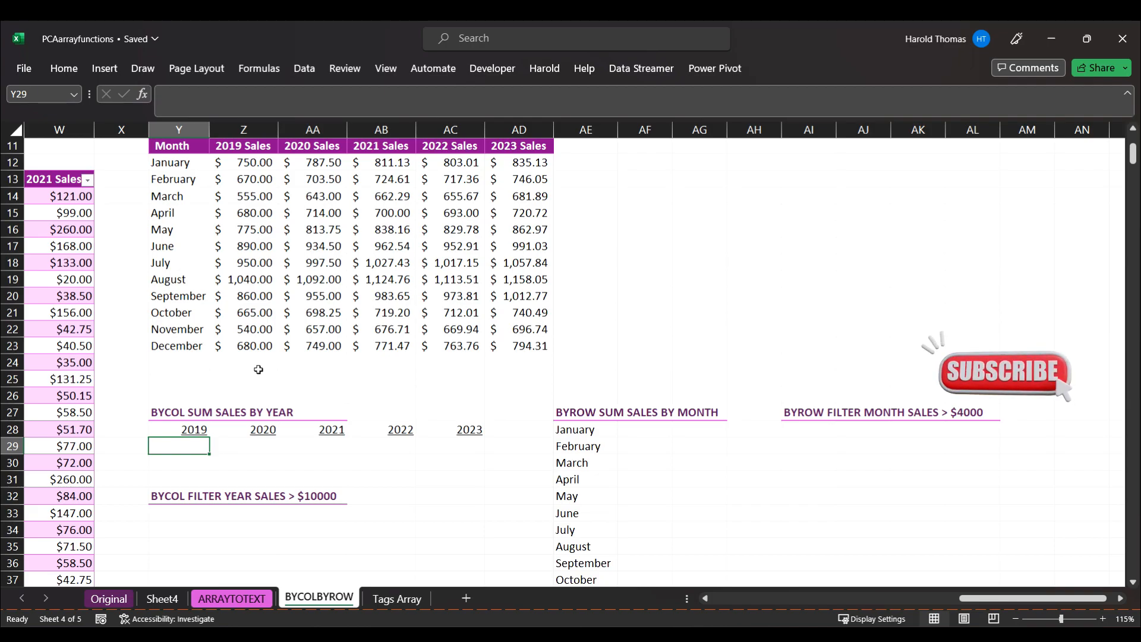
# Step: Enter =BYCOL(Z12:AD23,SUMCOL) in cell Y29 to sum the monthly sales for each year
pyautogui.click(198, 446)
pyautogui.click(168, 446)
pyautogui.write('=bycol')
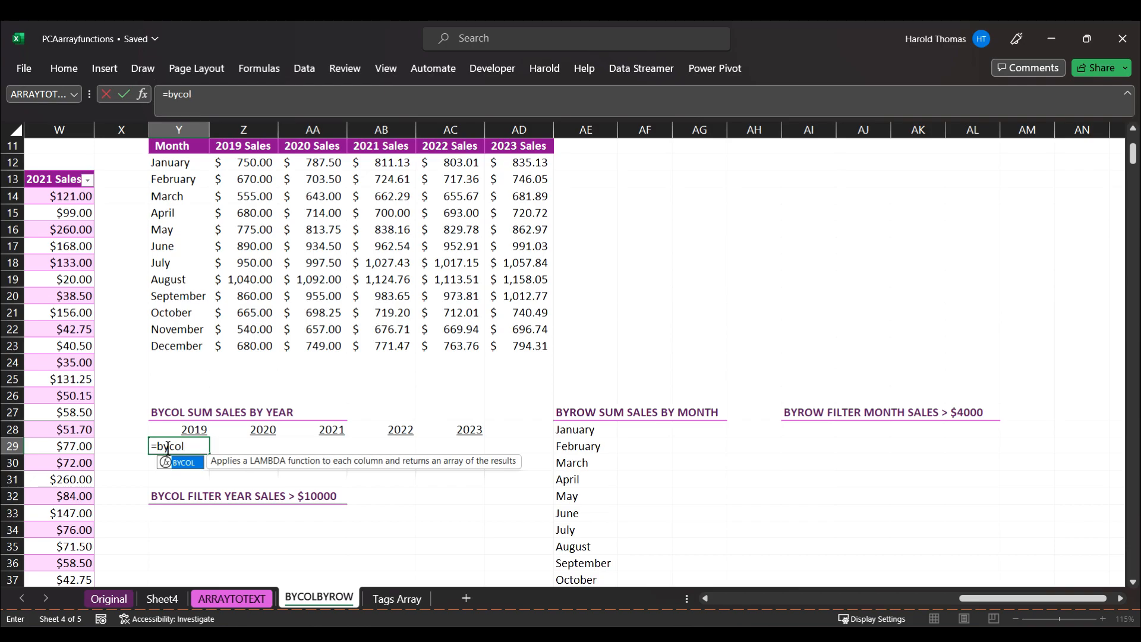
pyautogui.write('(')
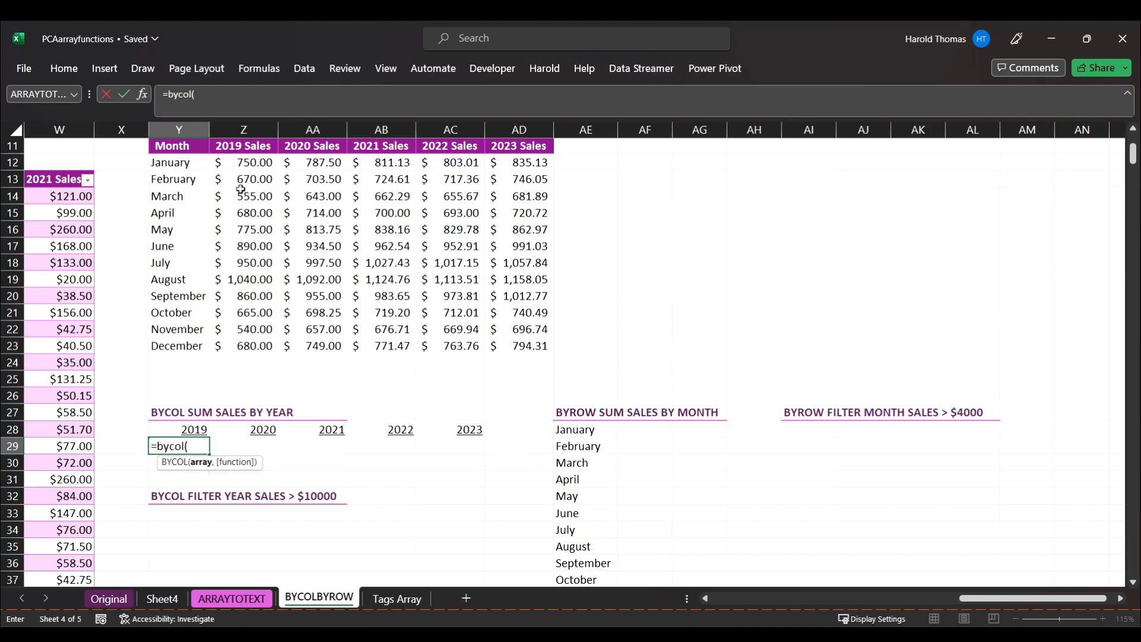
pyautogui.moveTo(233, 166); pyautogui.dragTo(510, 349)
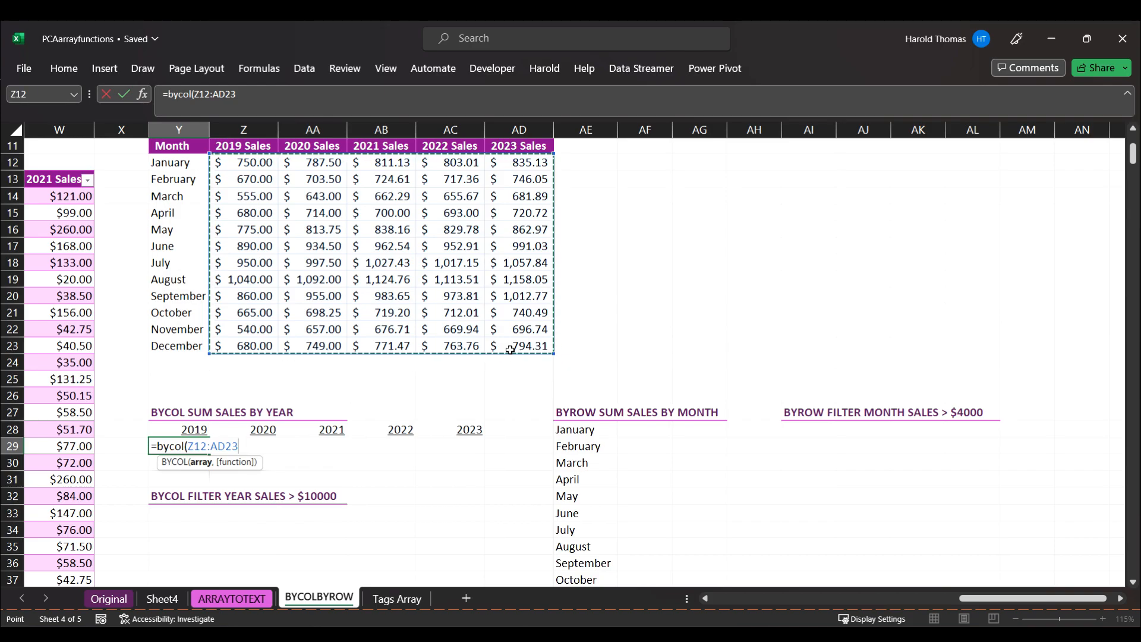
pyautogui.write(',')
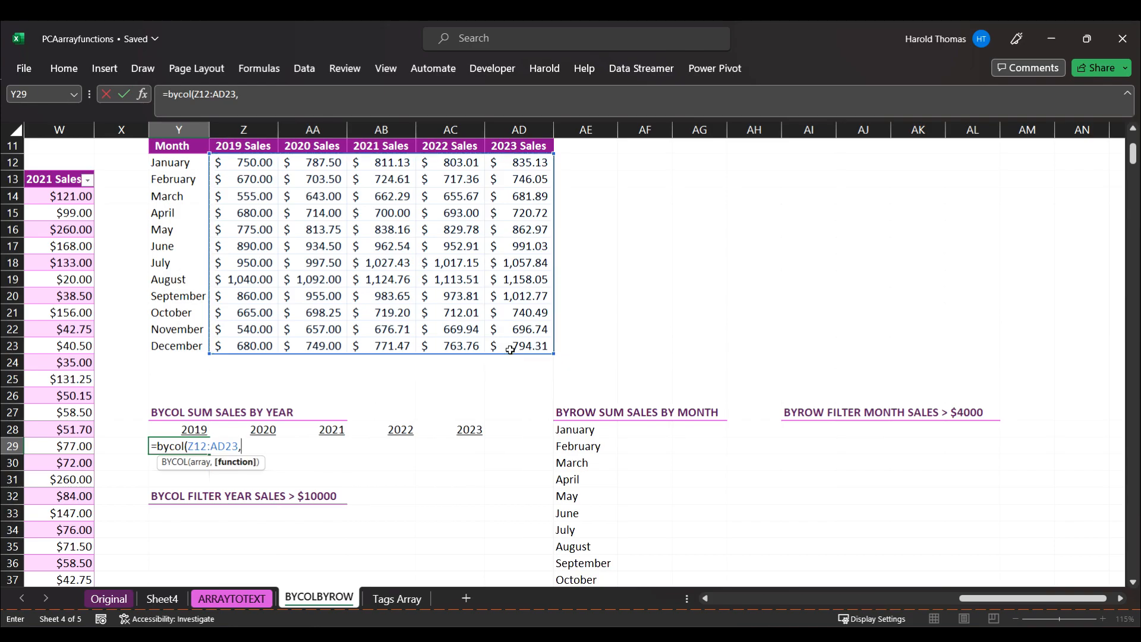
pyautogui.write('sumcol)')
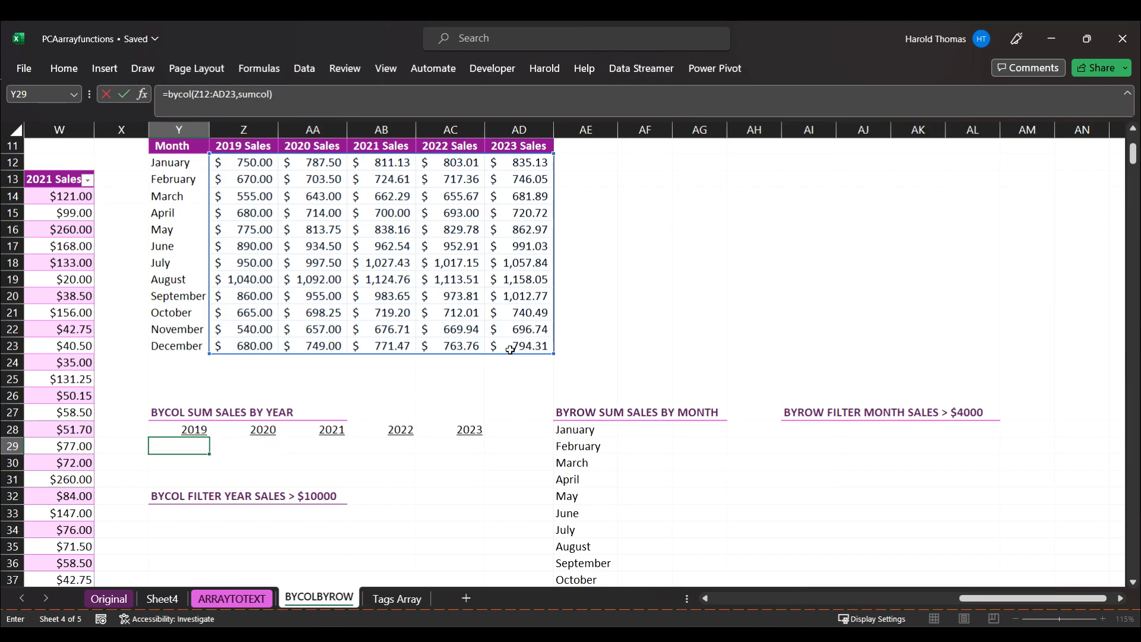
pyautogui.press('Return')
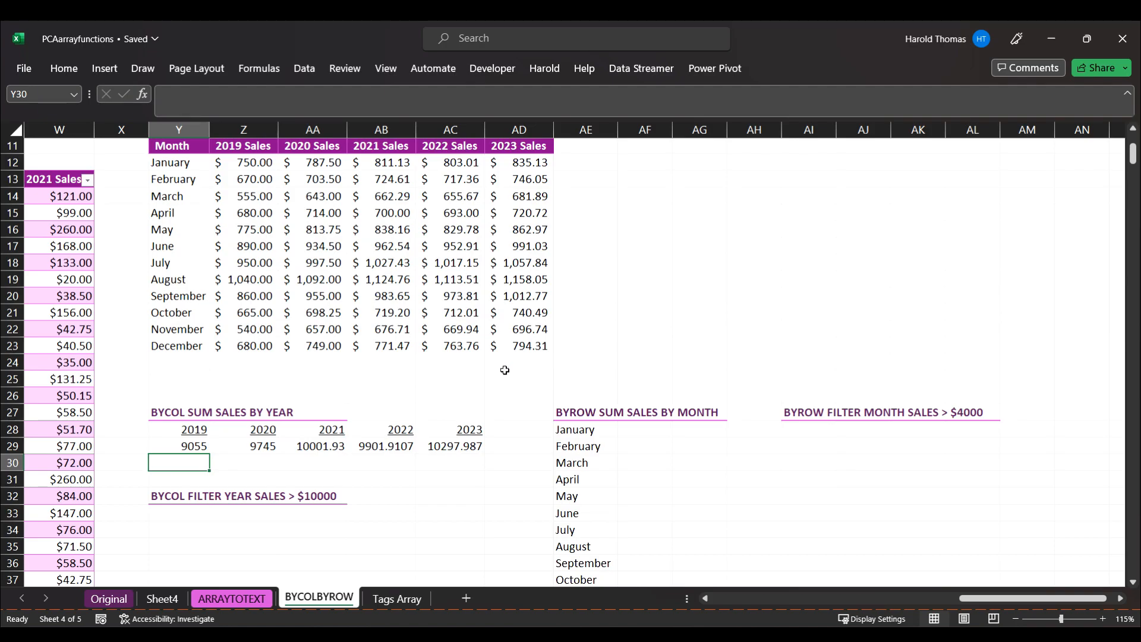
# Step: Format the yearly sales totals in Y29:AC29 with the Currency number format
pyautogui.moveTo(185, 445); pyautogui.dragTo(447, 447)
pyautogui.rightClick(447, 447)
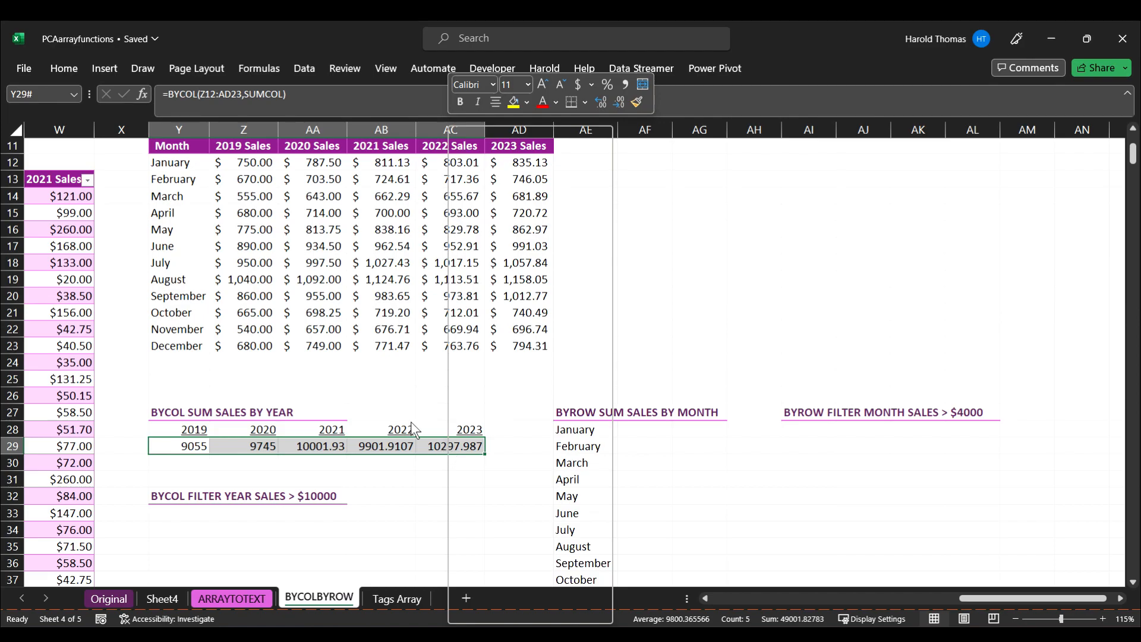
pyautogui.click(72, 74)
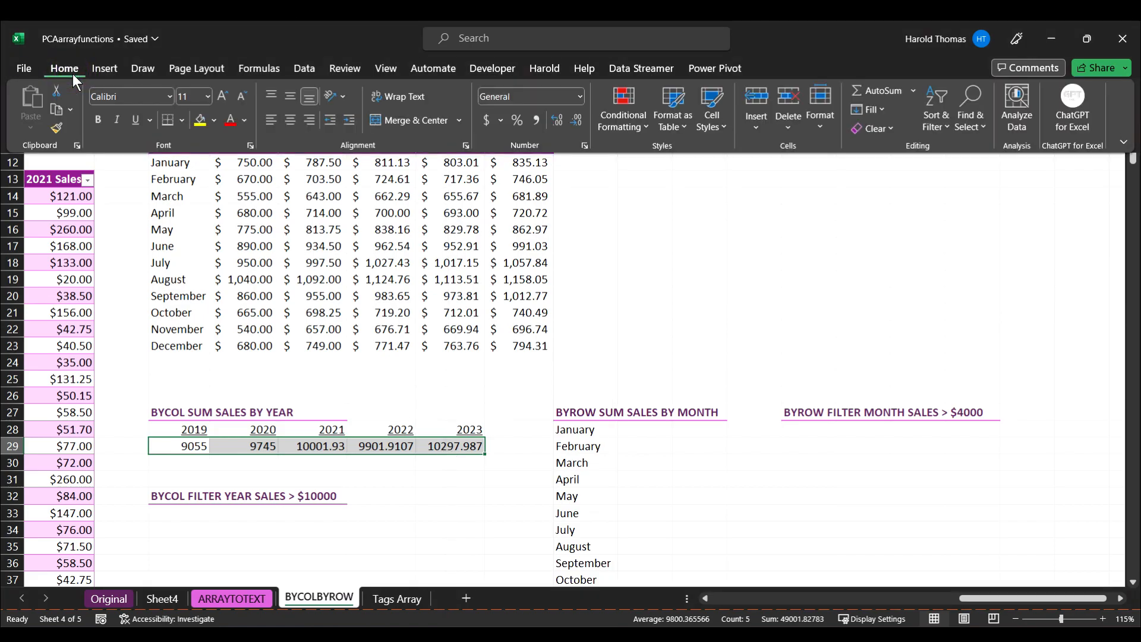
pyautogui.click(580, 97)
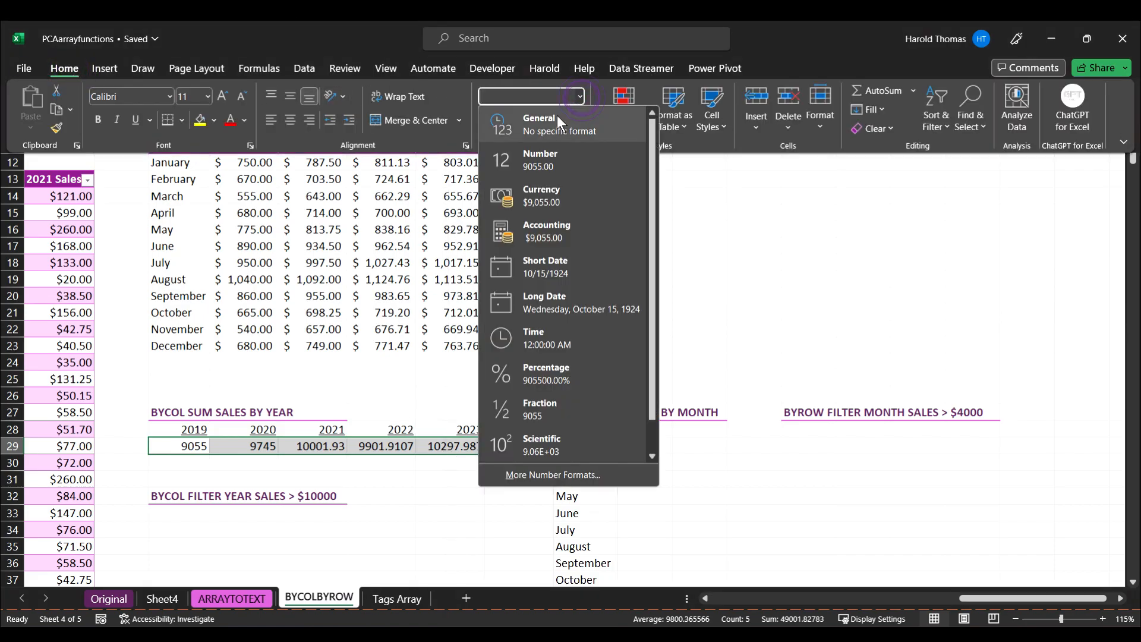
pyautogui.click(540, 195)
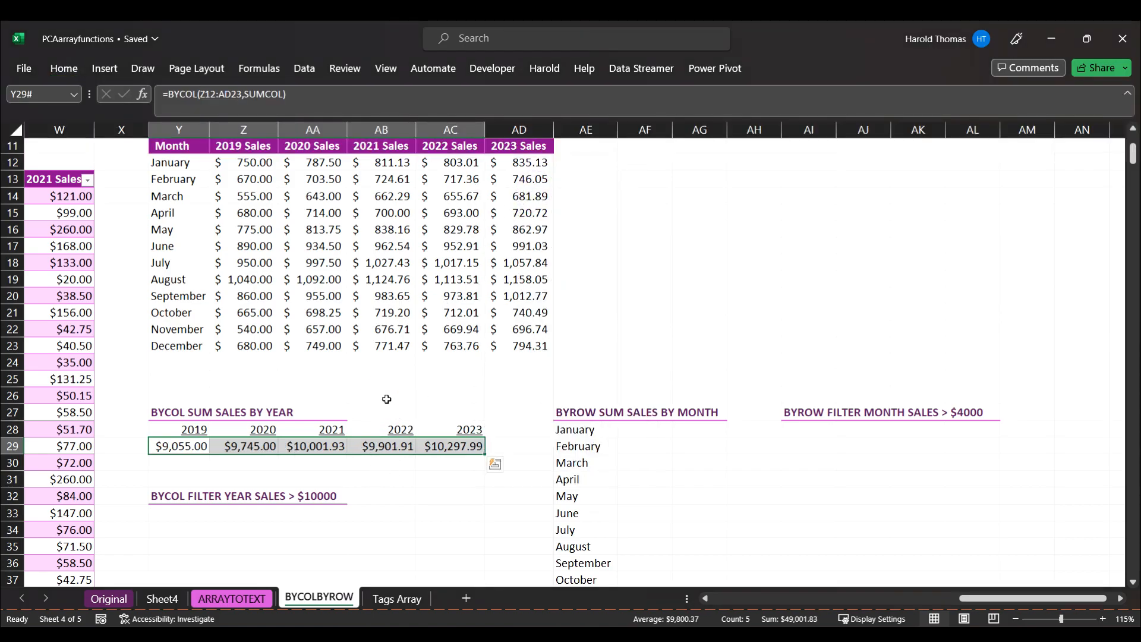
pyautogui.click(290, 450)
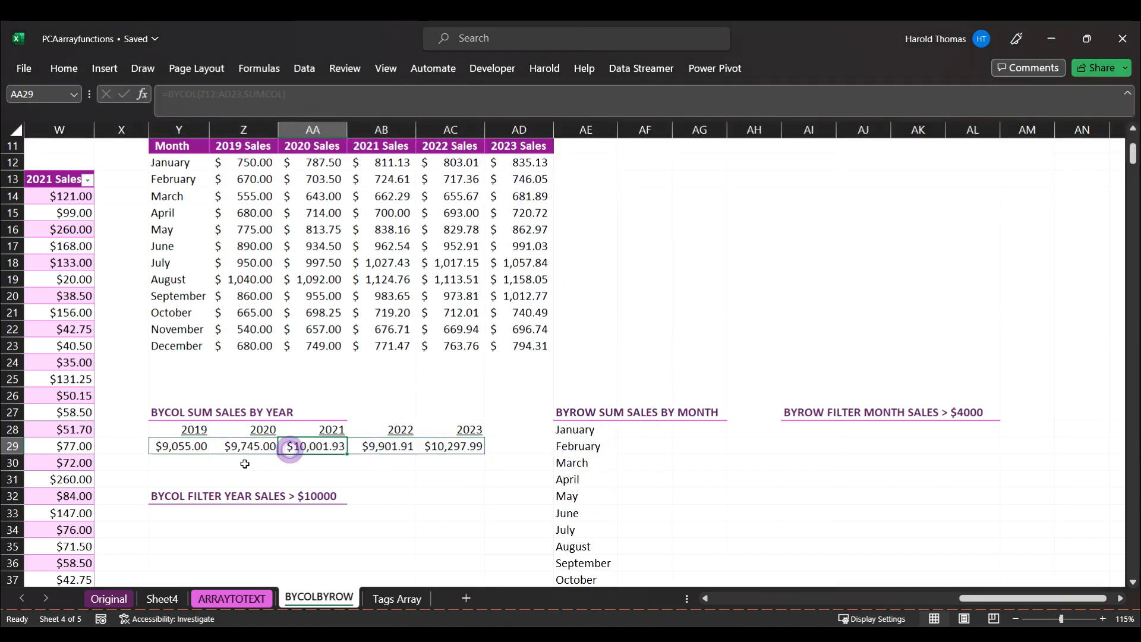
pyautogui.click(172, 447)
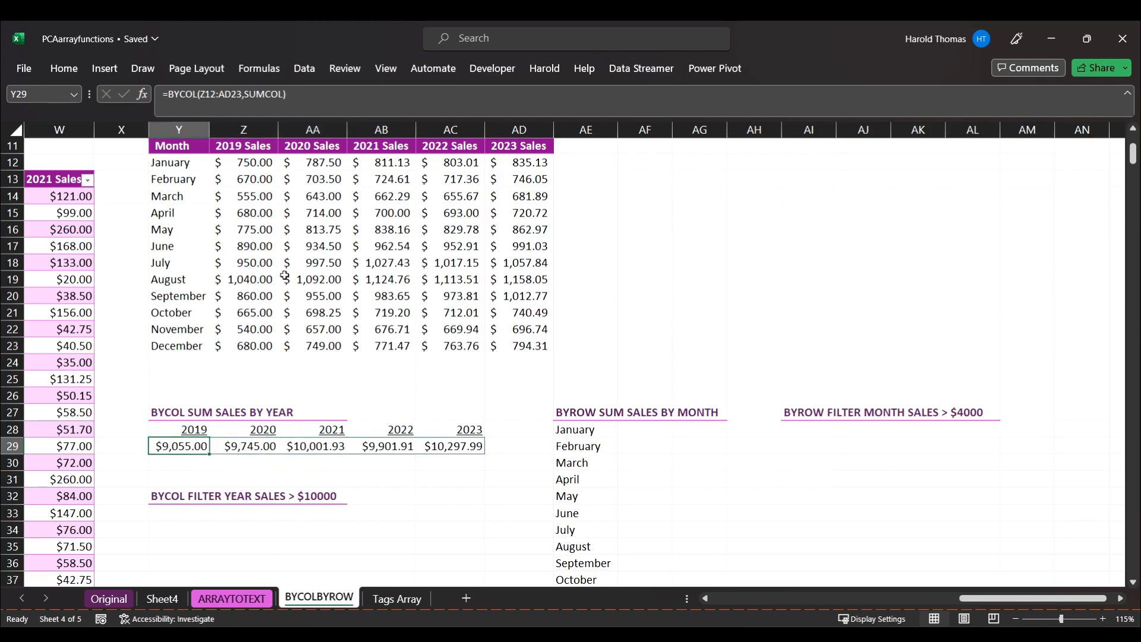
# Step: Try a September 2020 sales value of 1000 in cell AA20, and undo the change
pyautogui.click(317, 294)
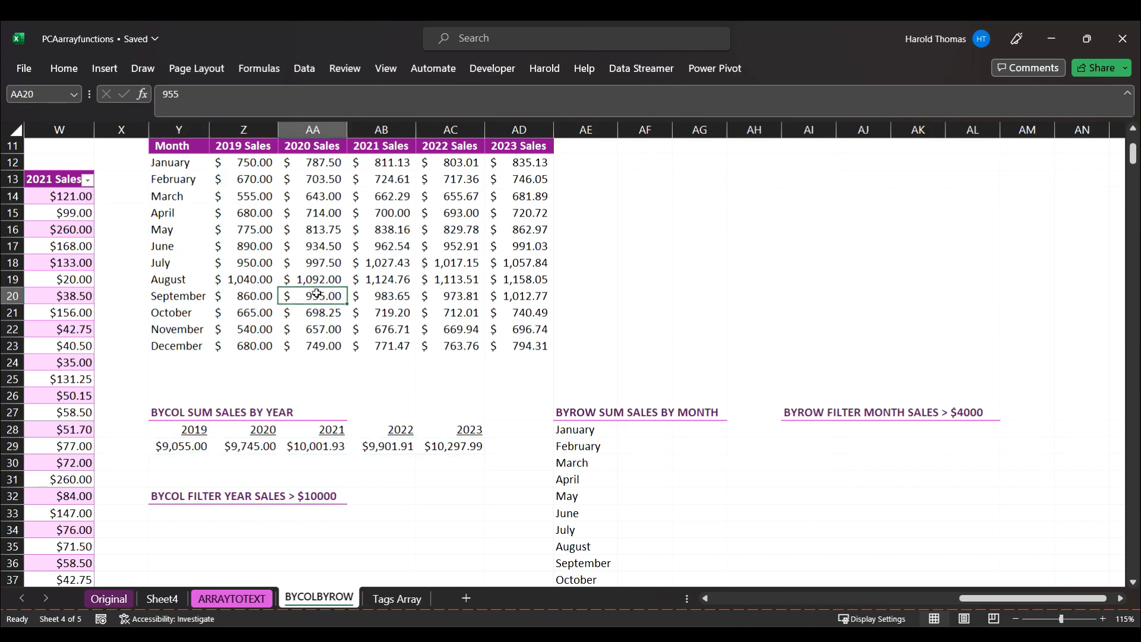
pyautogui.write('1000')
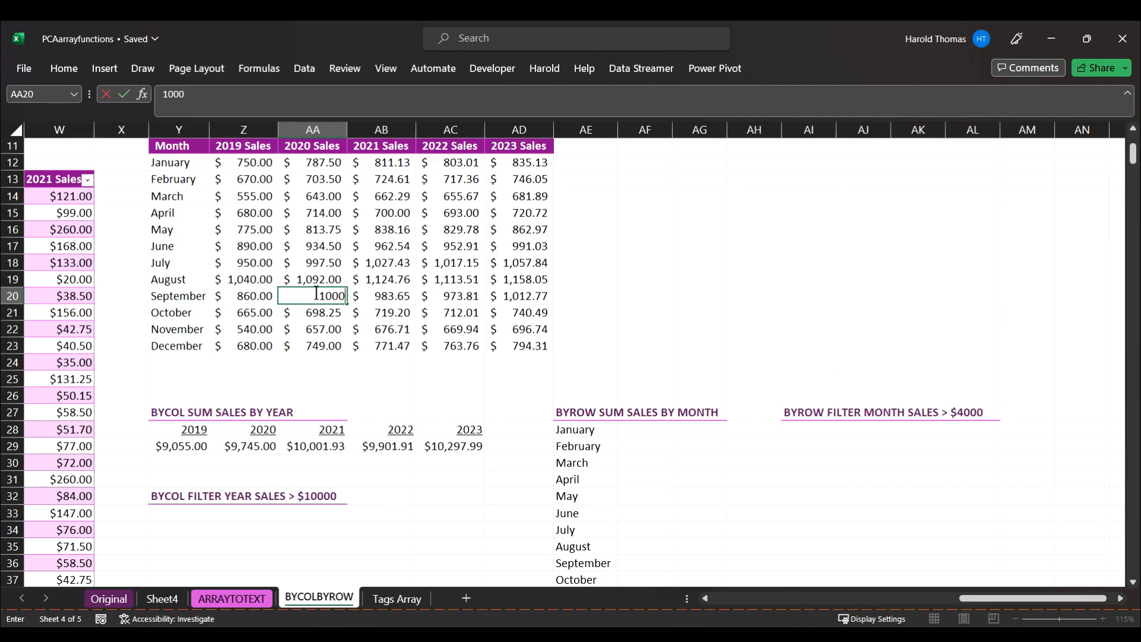
pyautogui.press('Return')
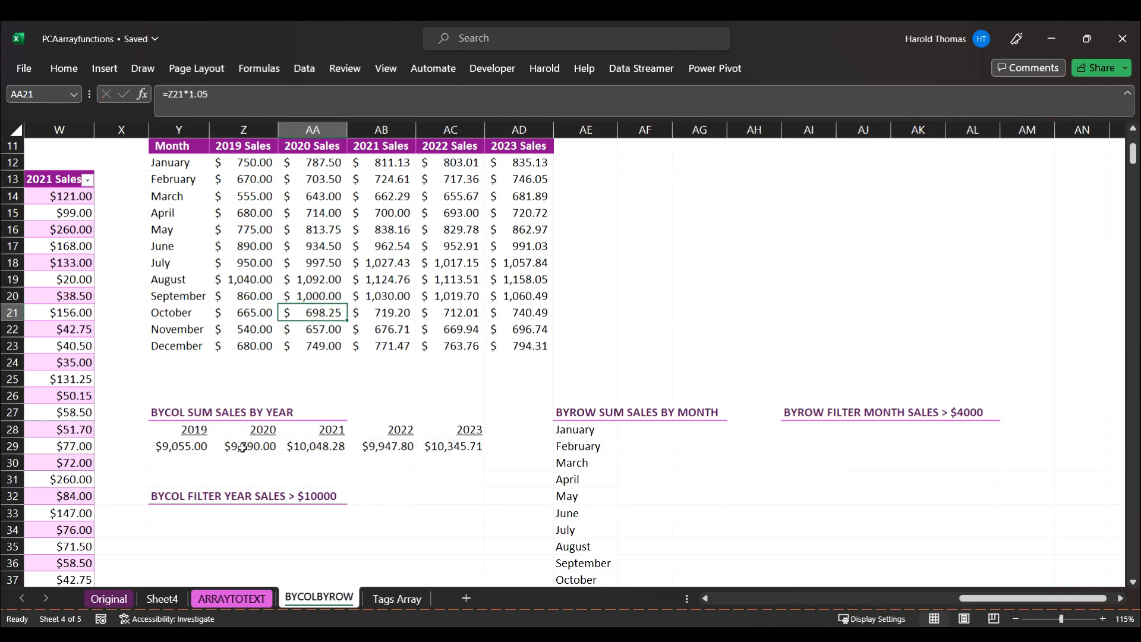
pyautogui.hotkey('ctrl', 'z')
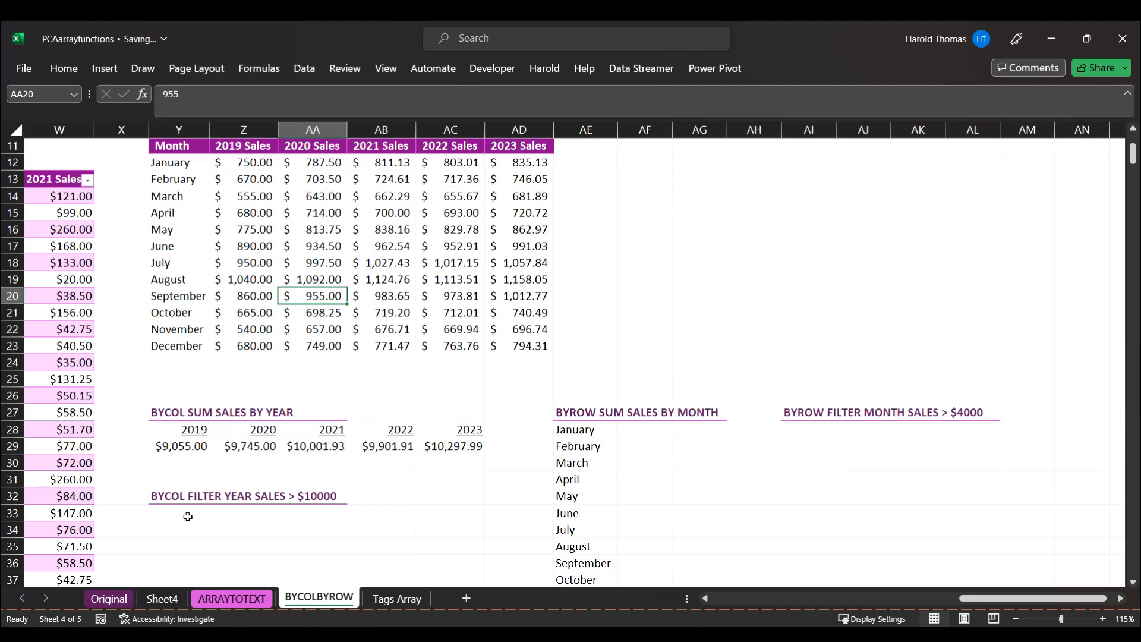
# Step: Start a FILTER formula in cell Y33 beneath the BYCOL FILTER YEAR SALES > $10000 heading
pyautogui.click(188, 516)
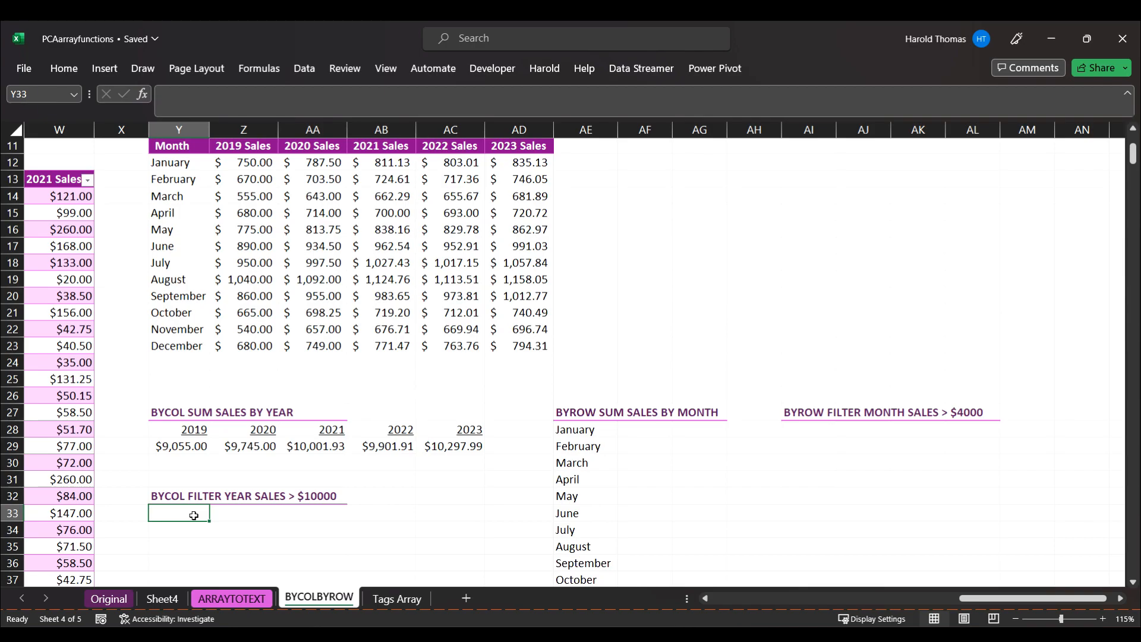
pyautogui.write('+')
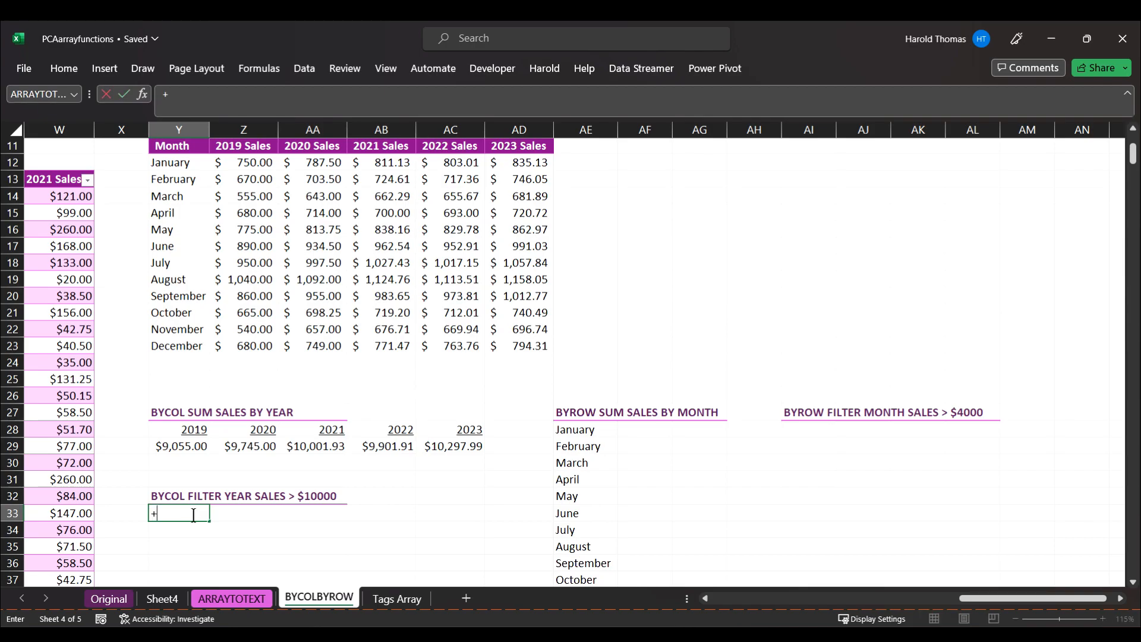
pyautogui.write('filter')
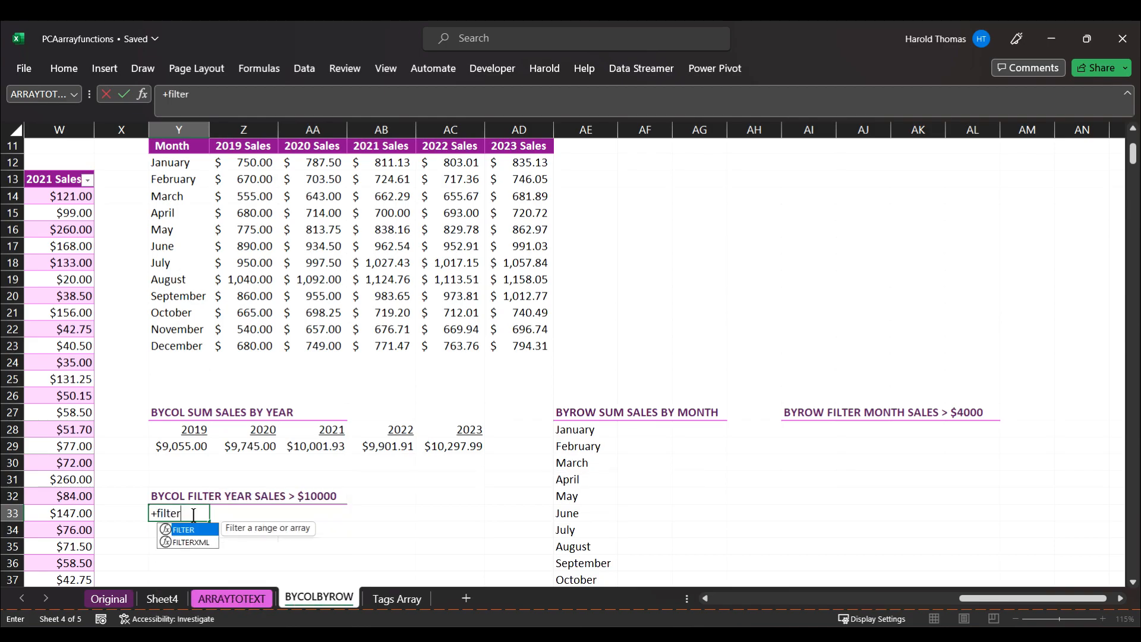
pyautogui.write('(')
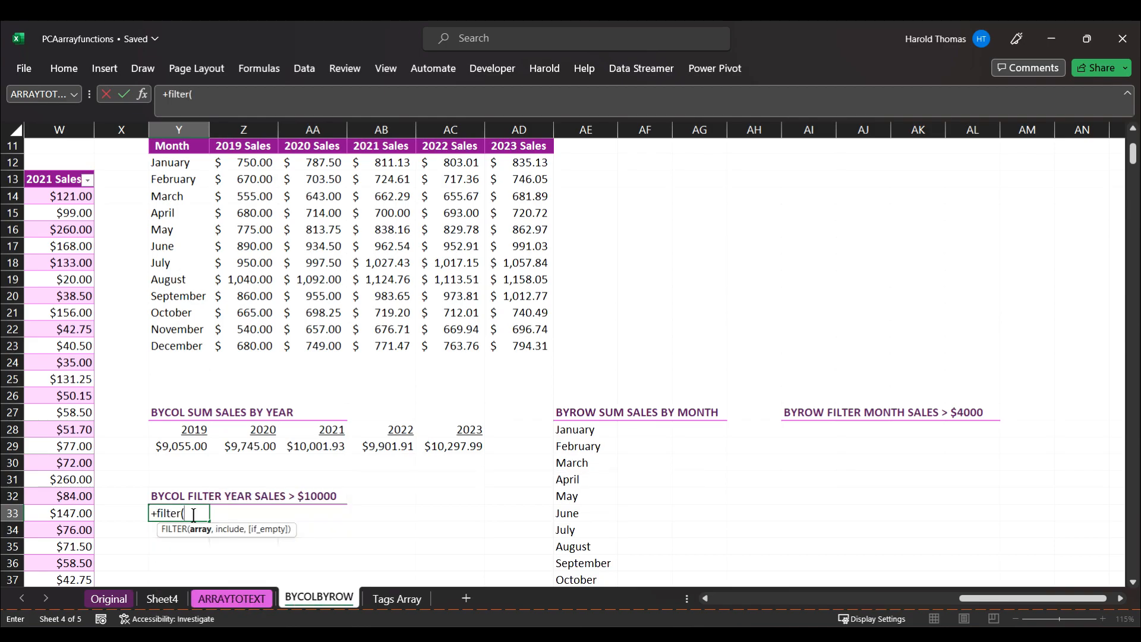
pyautogui.press('BackSpace')
pyautogui.press('BackSpace')
pyautogui.press('BackSpace')
pyautogui.press('BackSpace')
pyautogui.press('BackSpace')
pyautogui.press('BackSpace')
pyautogui.press('BackSpace')
pyautogui.press('BackSpace')
pyautogui.write('=filte')
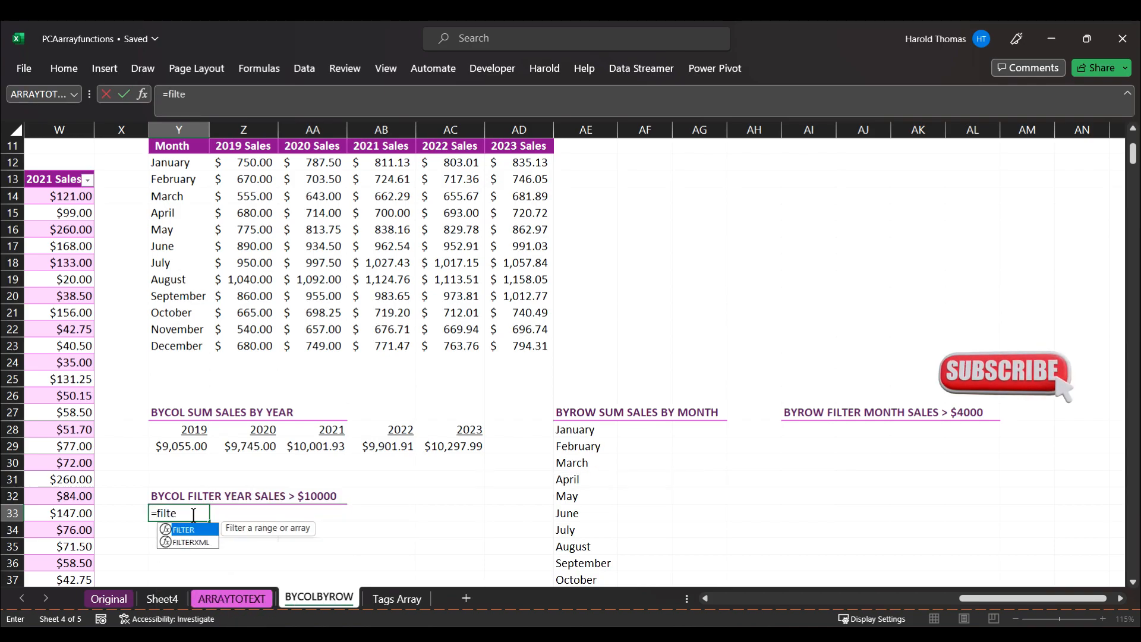
pyautogui.write('r(')
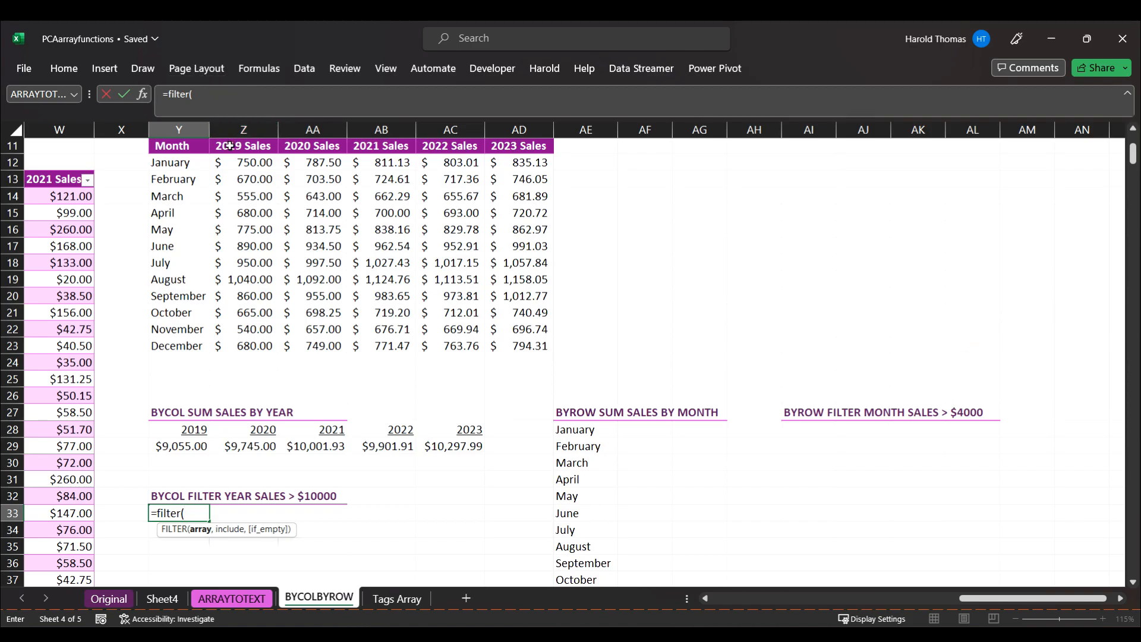
pyautogui.moveTo(235, 162); pyautogui.dragTo(270, 346)
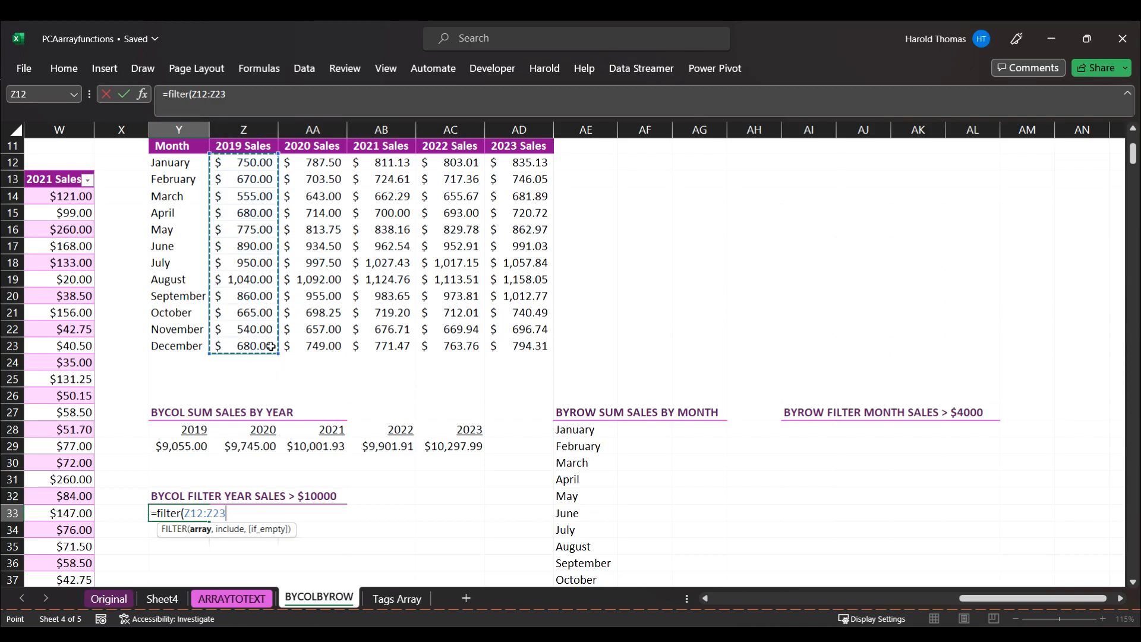
pyautogui.click(327, 408)
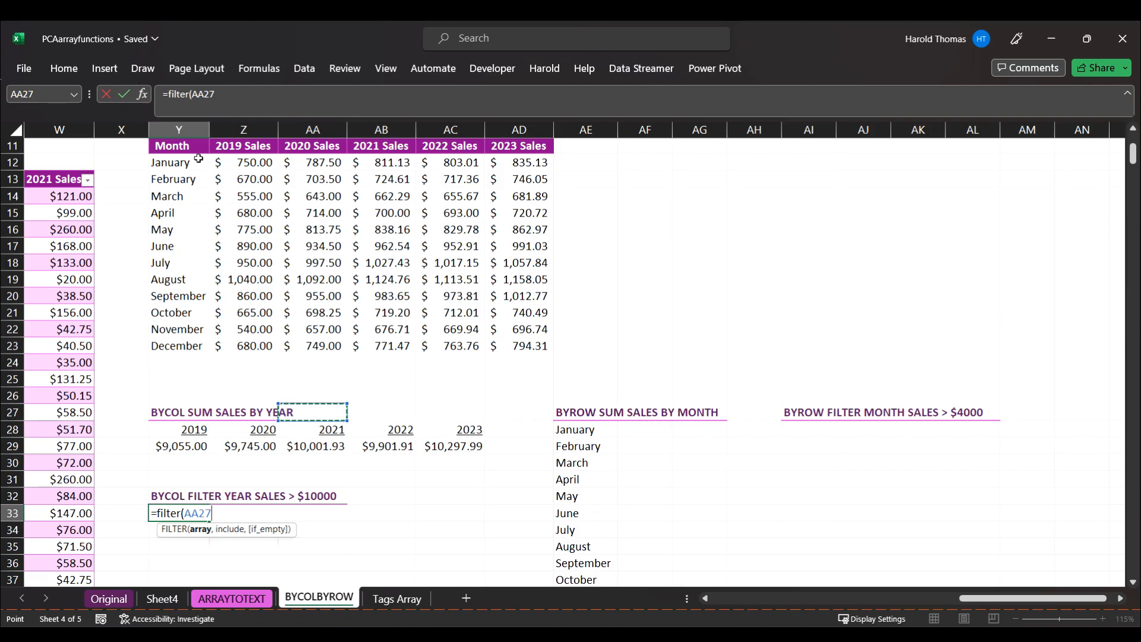
pyautogui.press('BackSpace')
pyautogui.press('BackSpace')
pyautogui.press('BackSpace')
pyautogui.press('BackSpace')
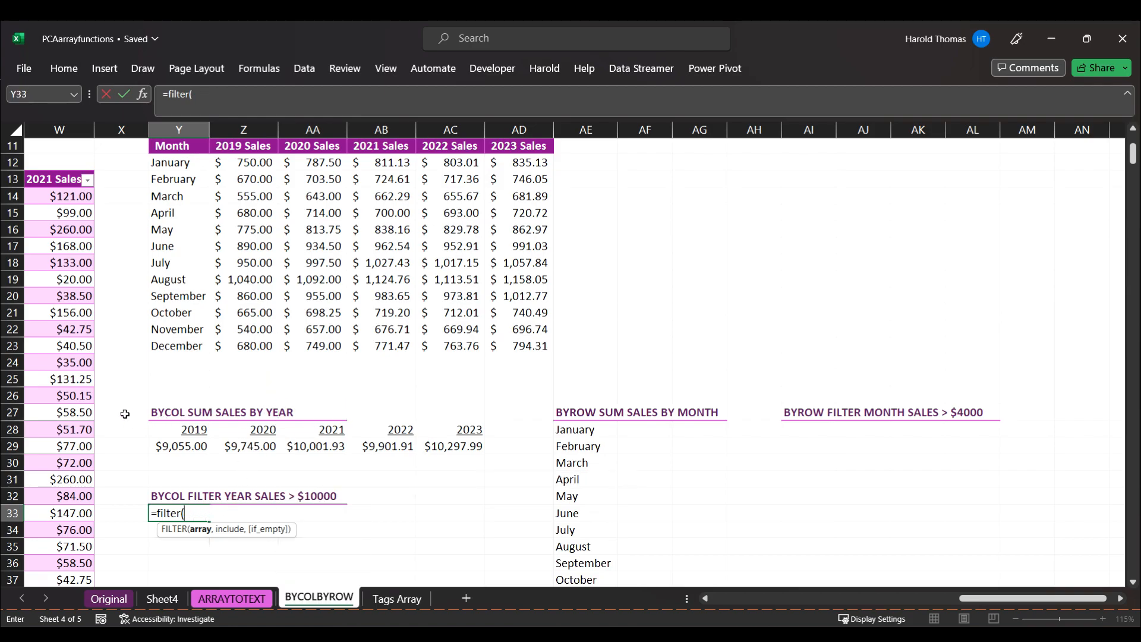
# Step: Complete the FILTER formula with Z11:AD11 as the array and BYCOL(Z12:AD23,SUMCOL)>10000 as the include condition
pyautogui.click(258, 147)
pyautogui.moveTo(258, 146); pyautogui.dragTo(492, 147)
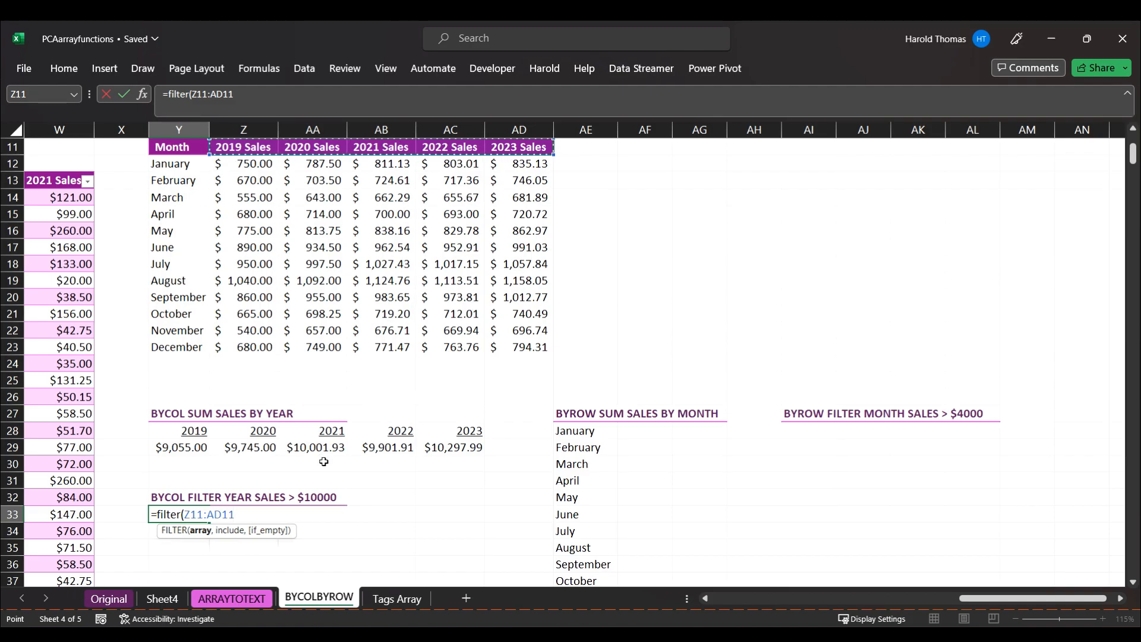
pyautogui.write(',')
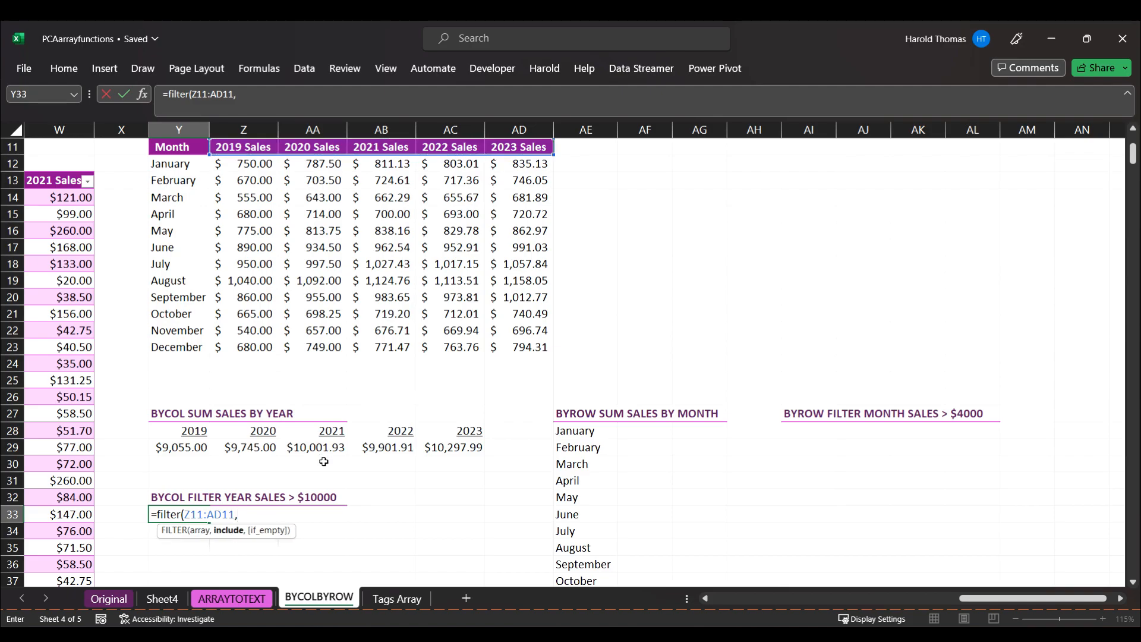
pyautogui.write('bycol')
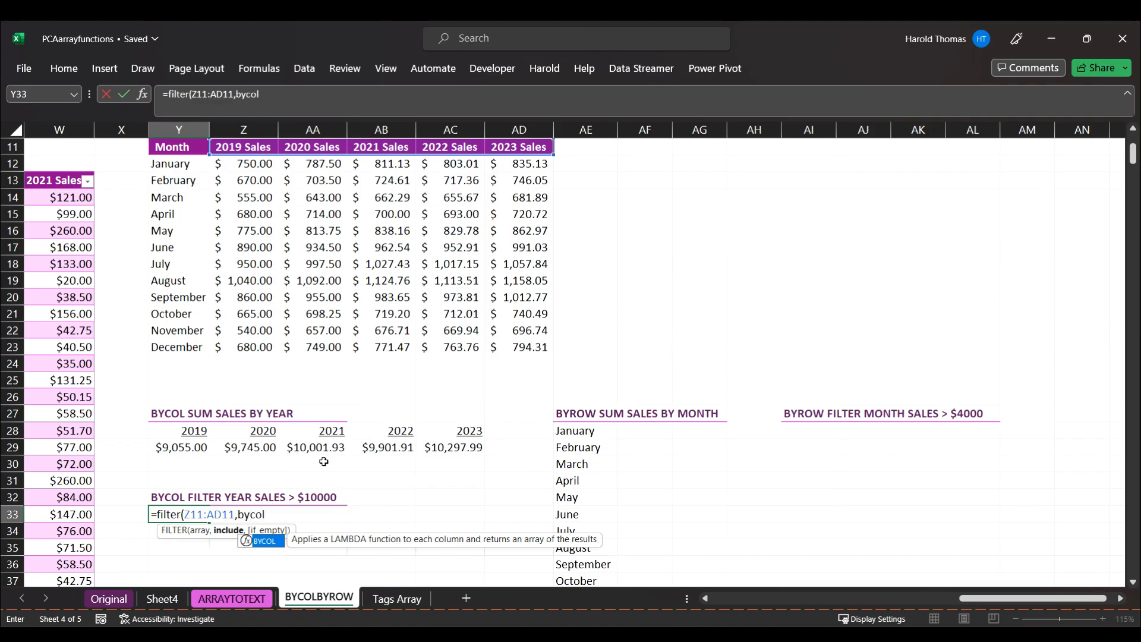
pyautogui.write('(')
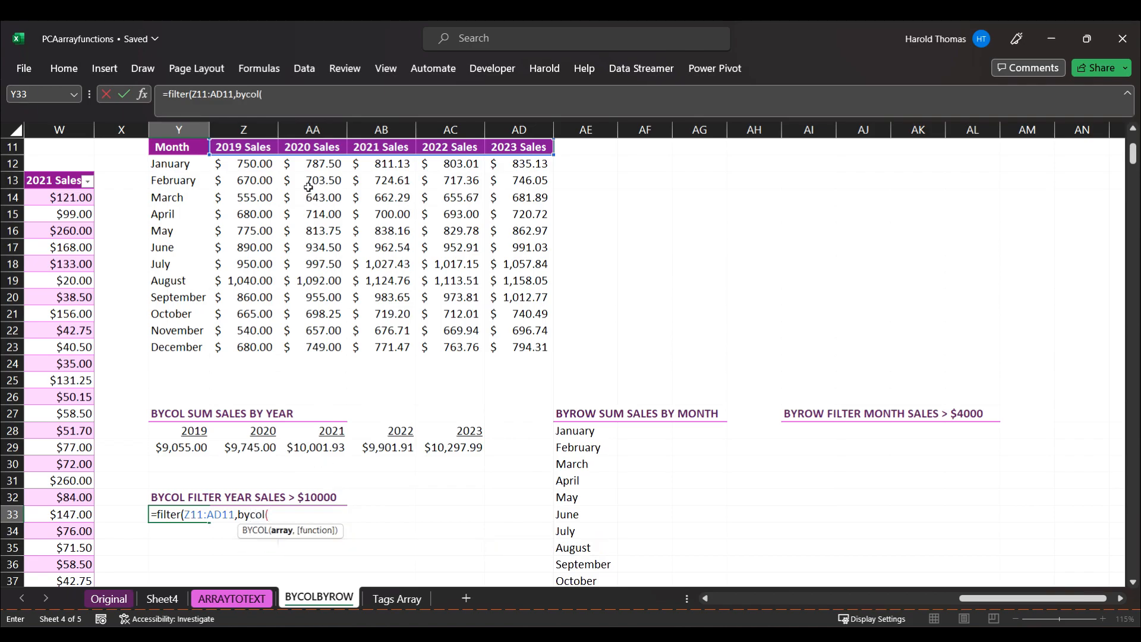
pyautogui.moveTo(257, 162); pyautogui.dragTo(510, 357)
pyautogui.write(',sumcol')
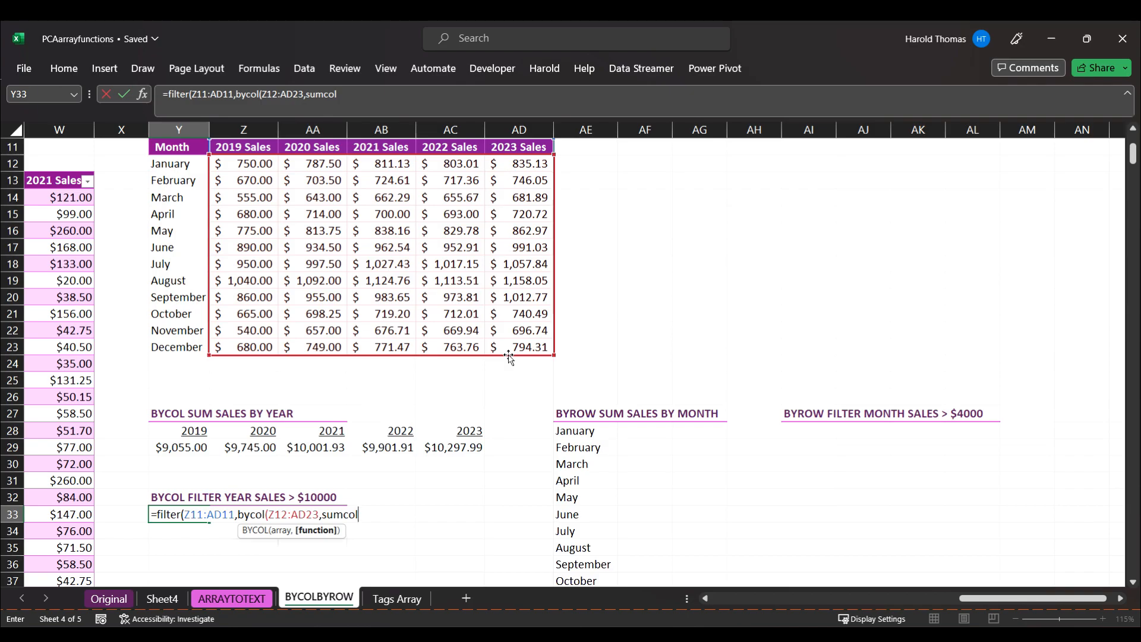
pyautogui.write(')')
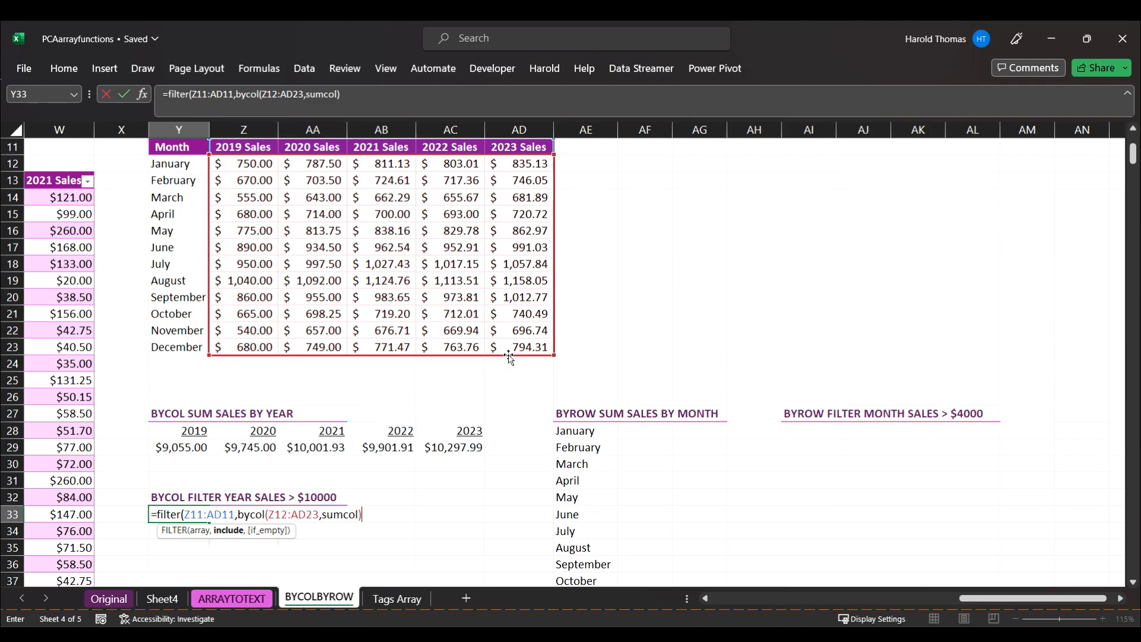
pyautogui.write('>10000)')
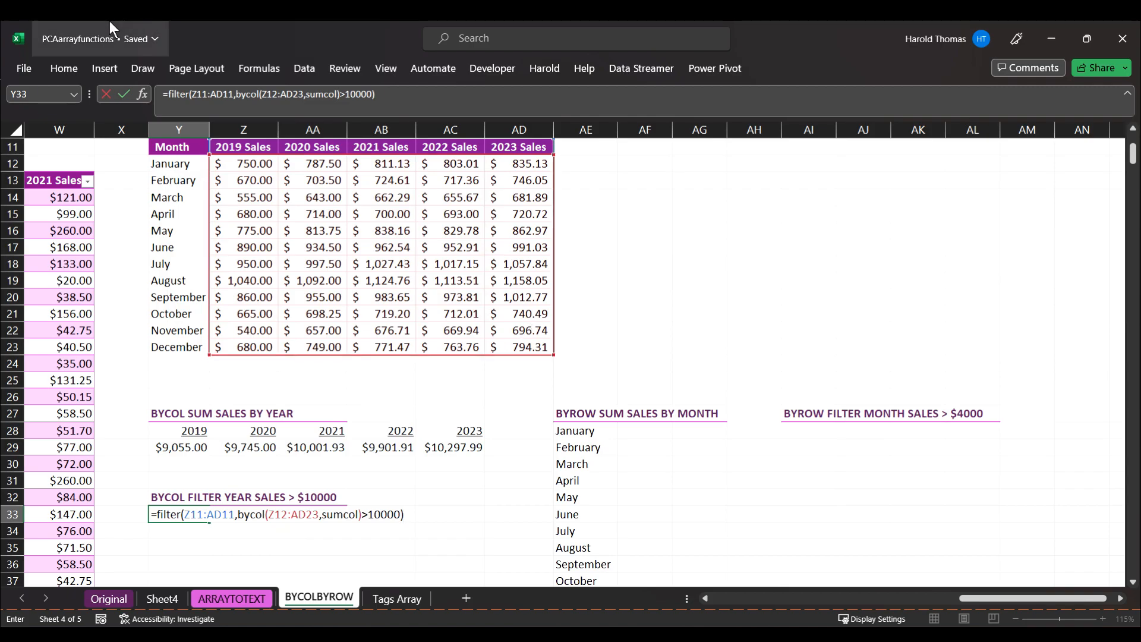
pyautogui.click(127, 93)
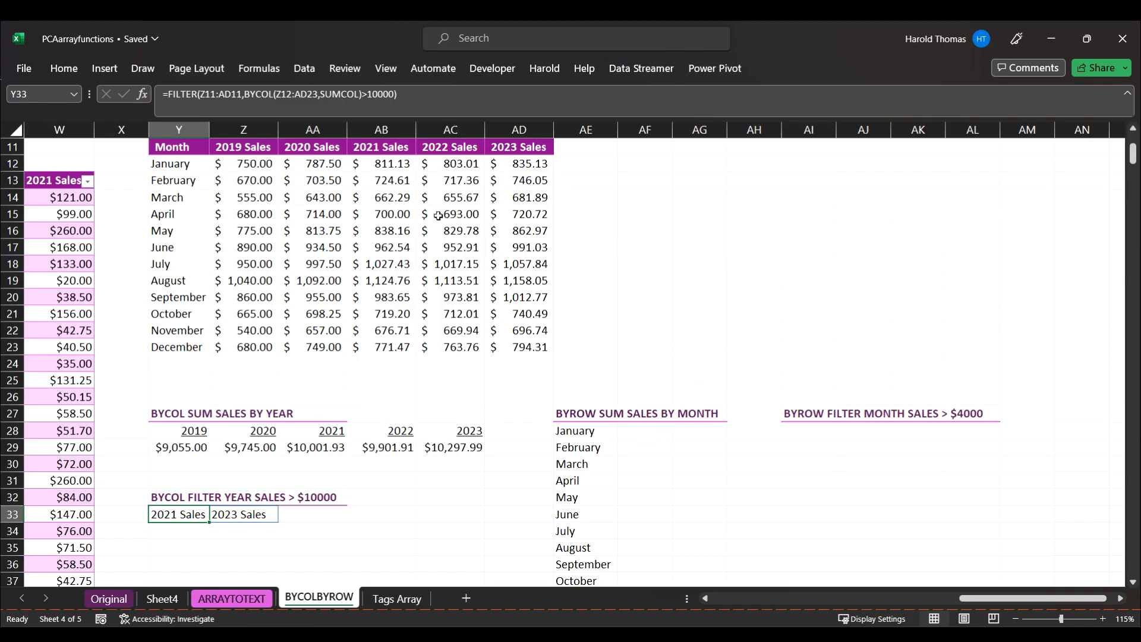
# Step: Sum the sales by month in cell AF28 with the formula =BYROW(Z12:AD23,SUMROW)
pyautogui.click(633, 432)
pyautogui.write('=byrow')
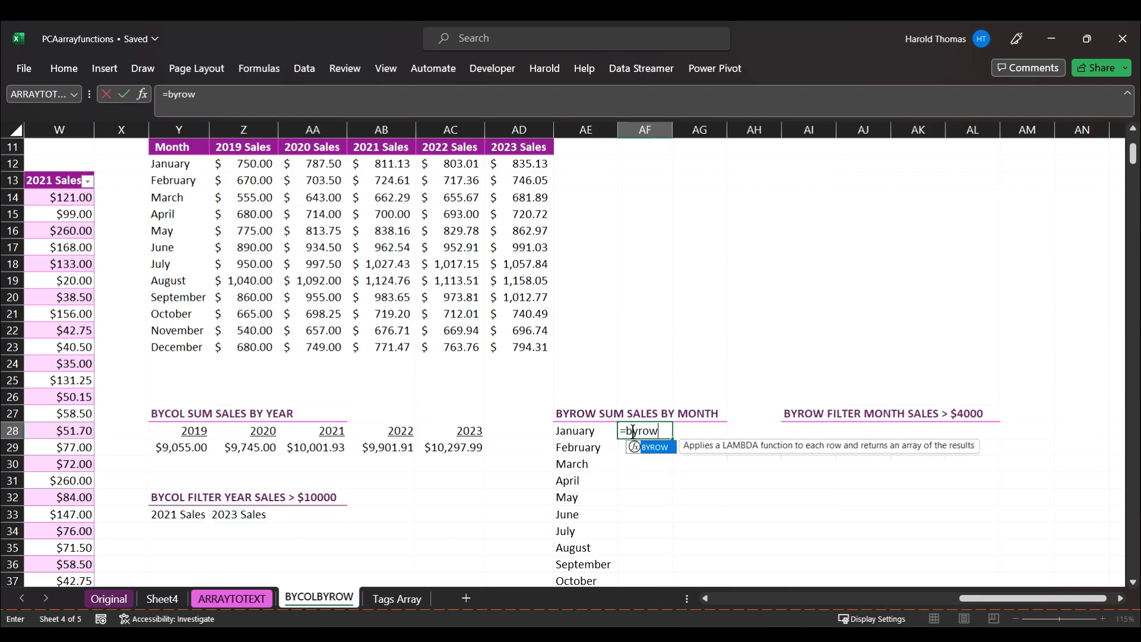
pyautogui.write('(')
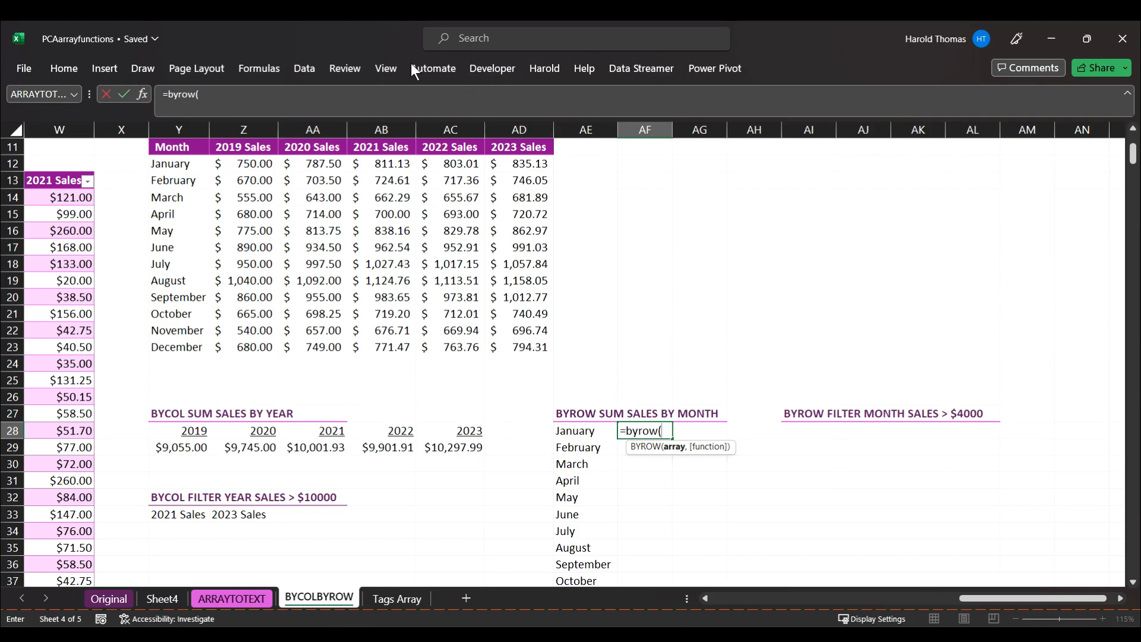
pyautogui.moveTo(257, 162); pyautogui.dragTo(520, 346)
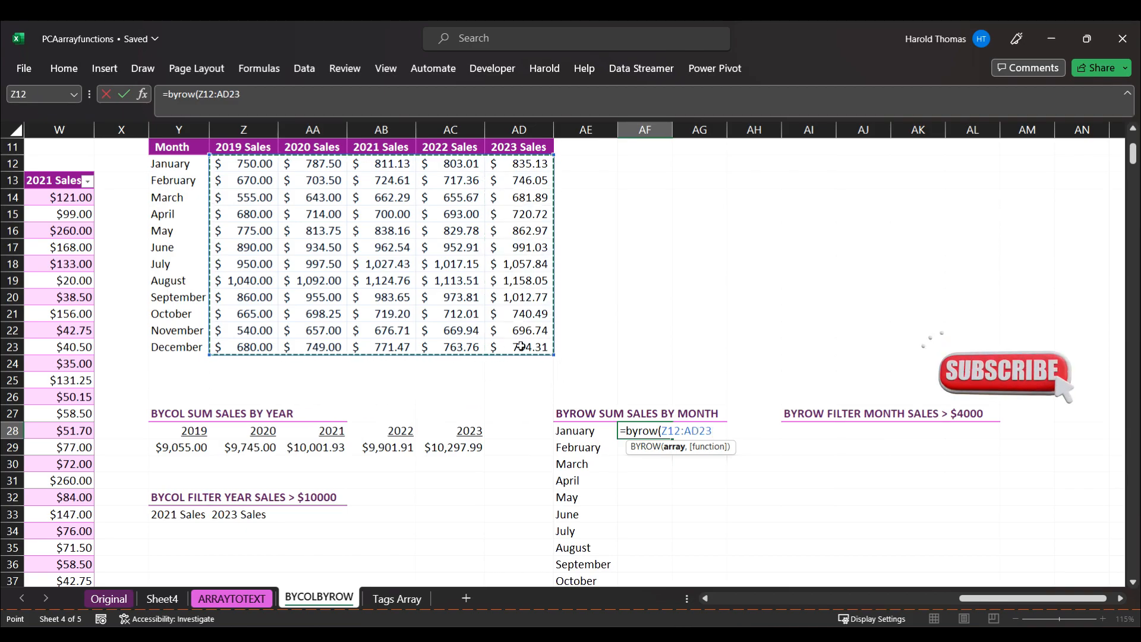
pyautogui.write(',s')
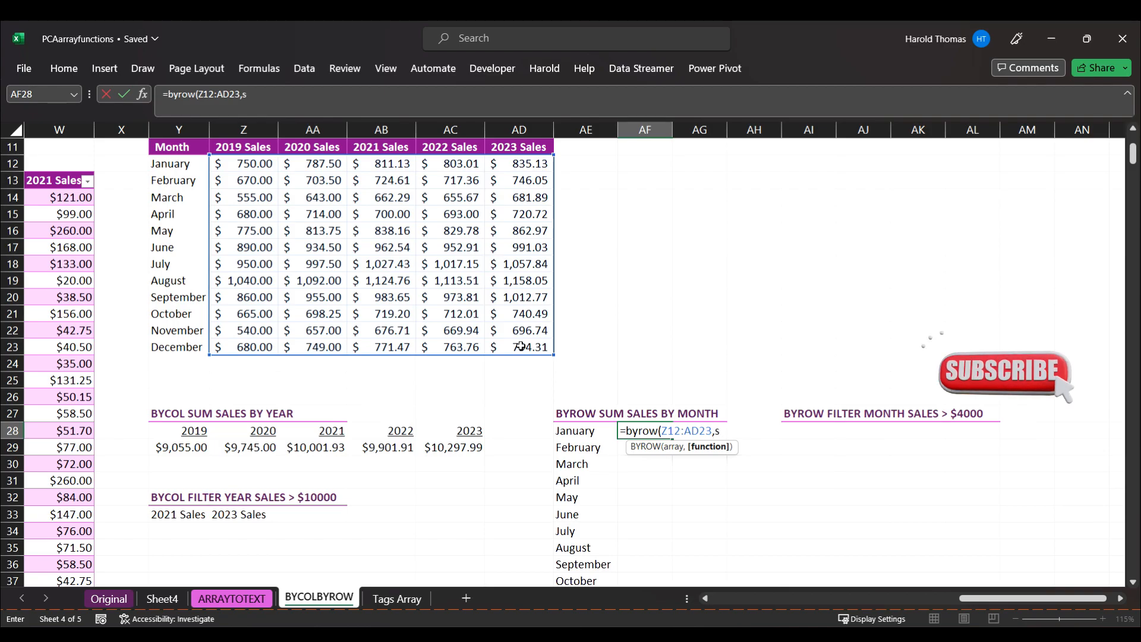
pyautogui.write('umrow')
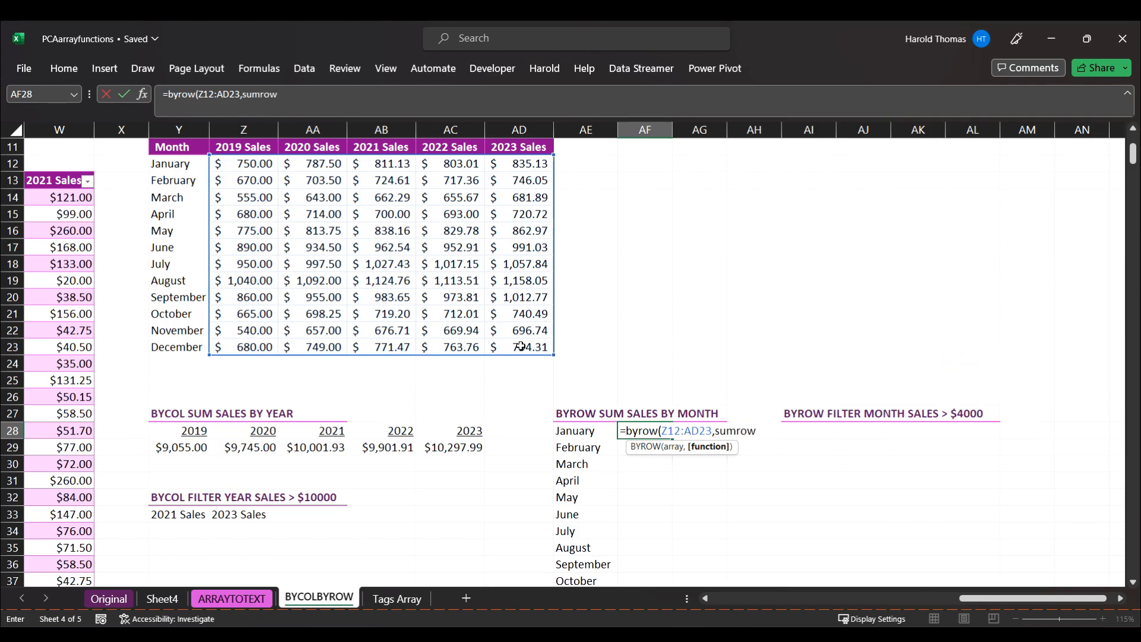
pyautogui.write(')')
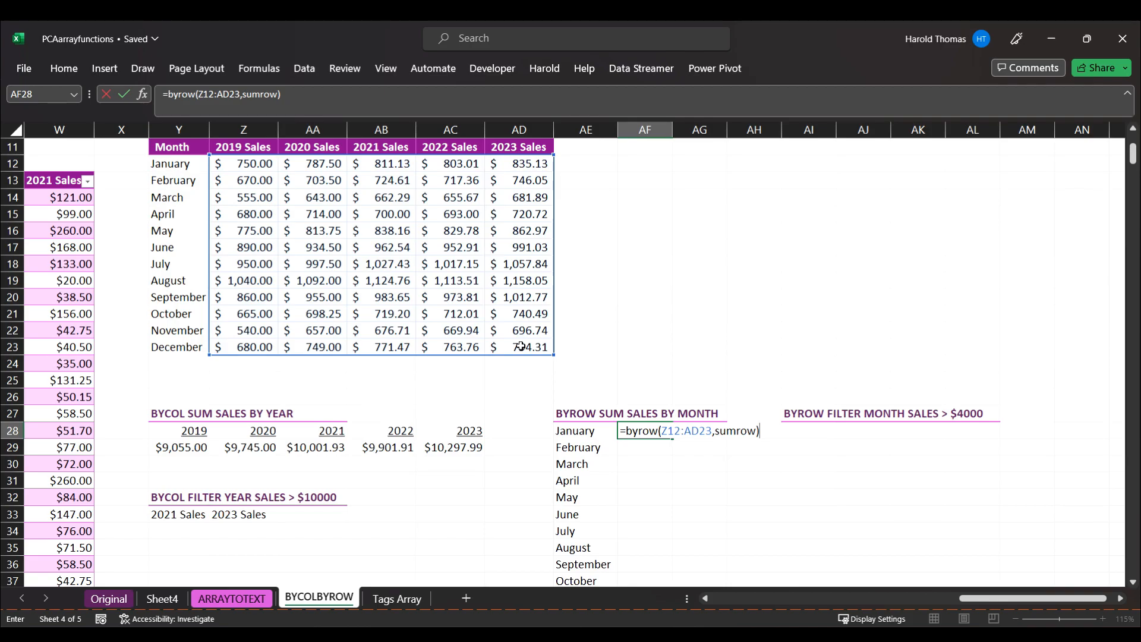
pyautogui.press('Return')
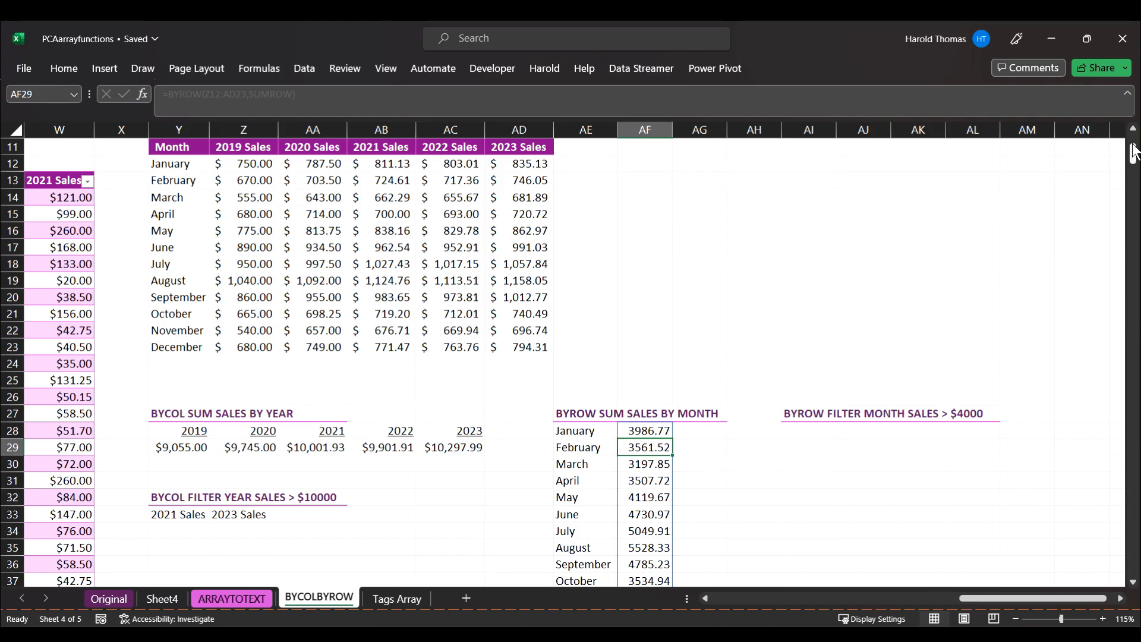
pyautogui.click(1133, 582)
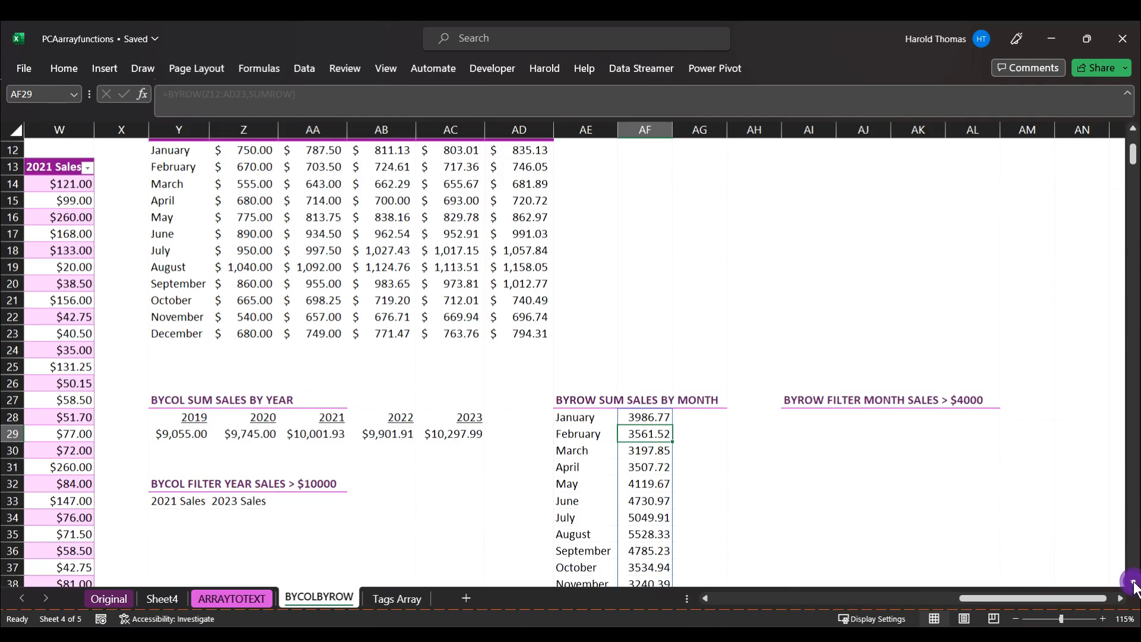
pyautogui.click(1133, 583)
pyautogui.click(1133, 583)
pyautogui.click(1133, 583)
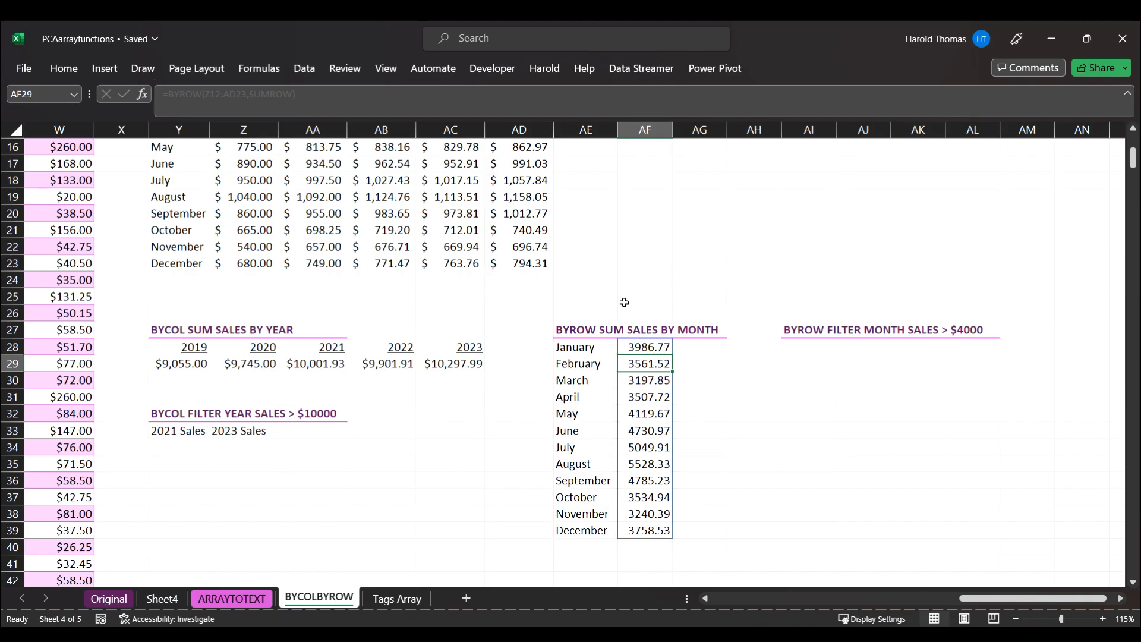
# Step: List the months with sales above 4000 by entering =FILTER(Y12:Y23,AF28#>4000) in cell AJ28
pyautogui.click(812, 345)
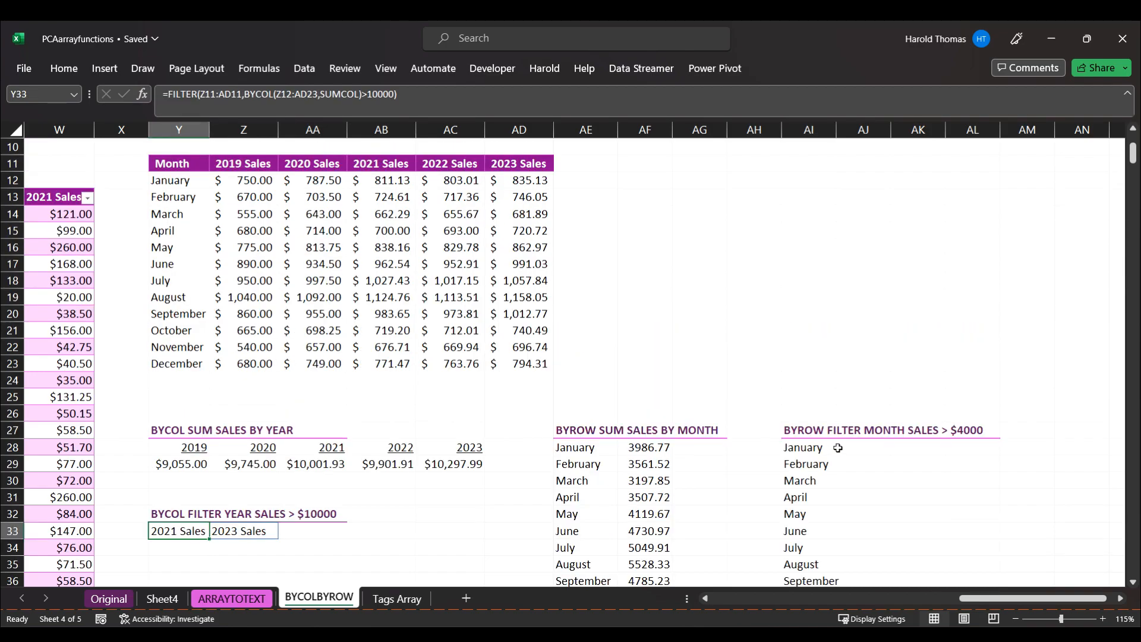
pyautogui.click(872, 447)
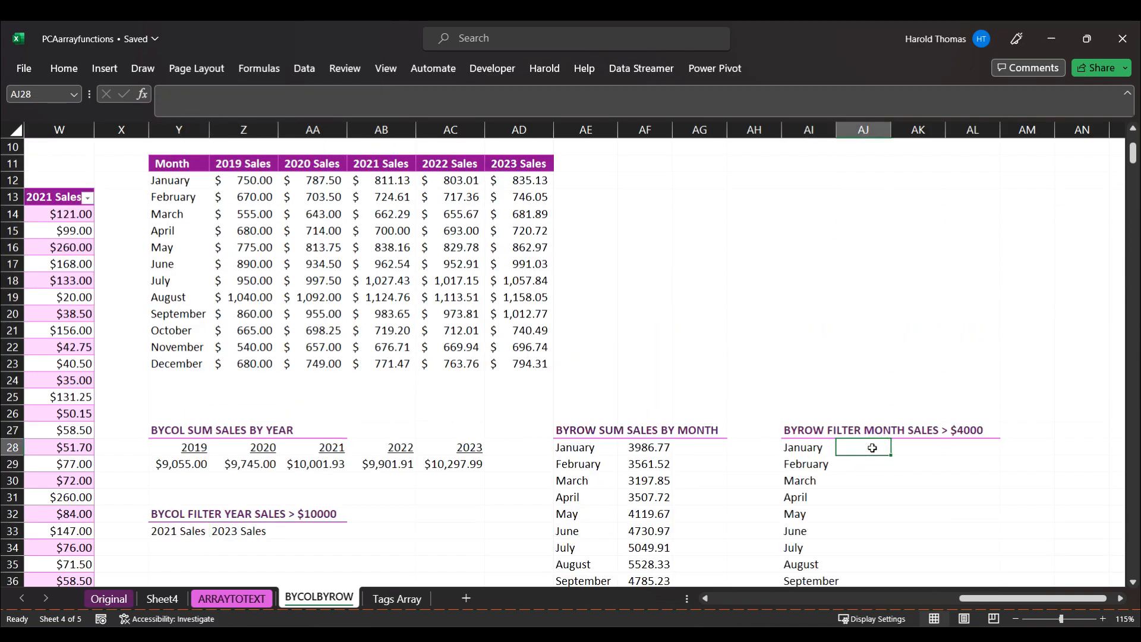
pyautogui.write('=filter')
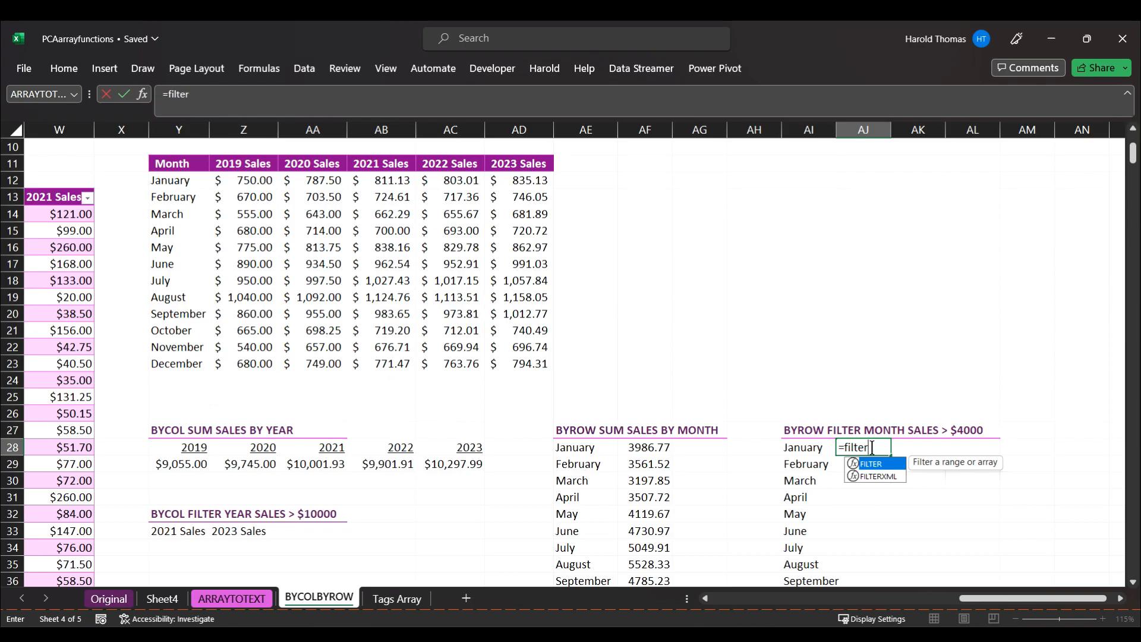
pyautogui.write('(')
pyautogui.moveTo(189, 180); pyautogui.dragTo(218, 345)
pyautogui.write(',')
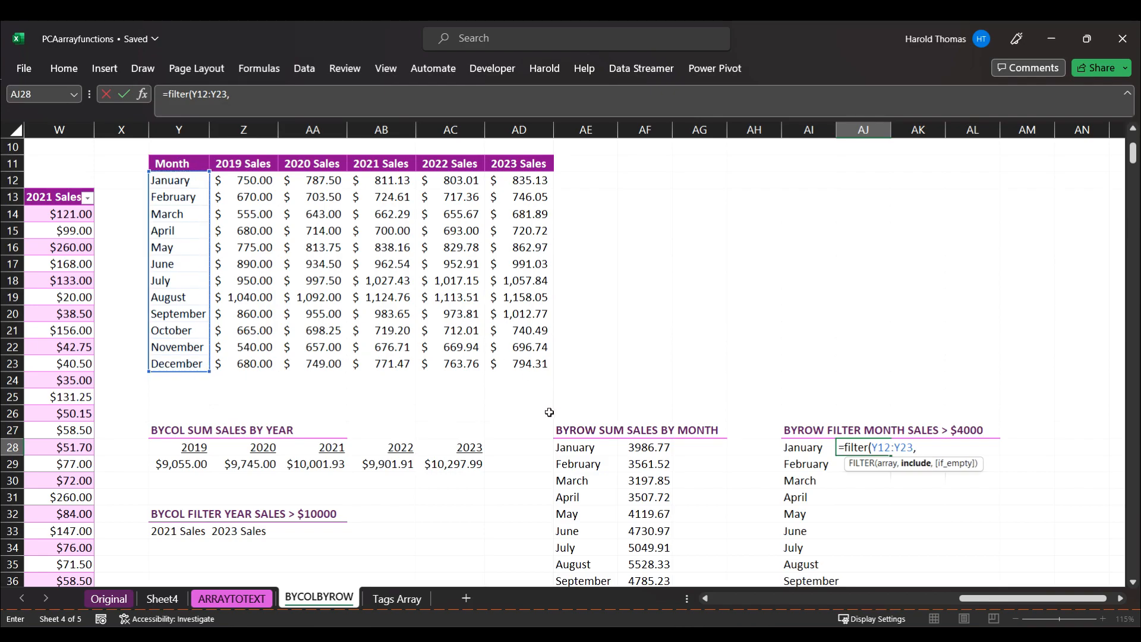
pyautogui.click(644, 446)
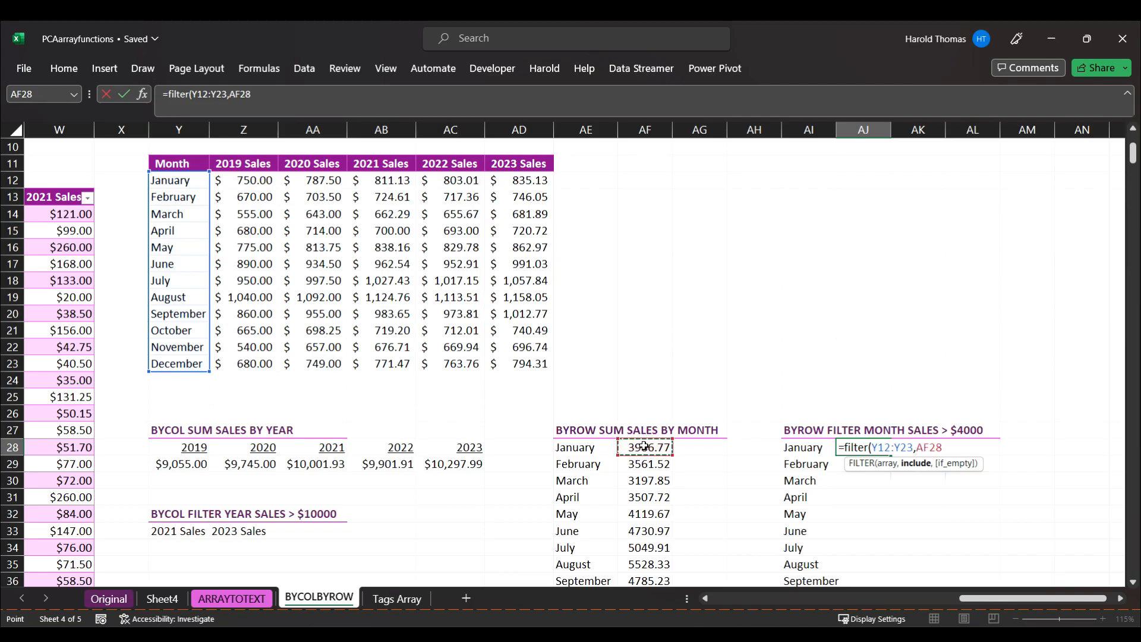
pyautogui.write('#')
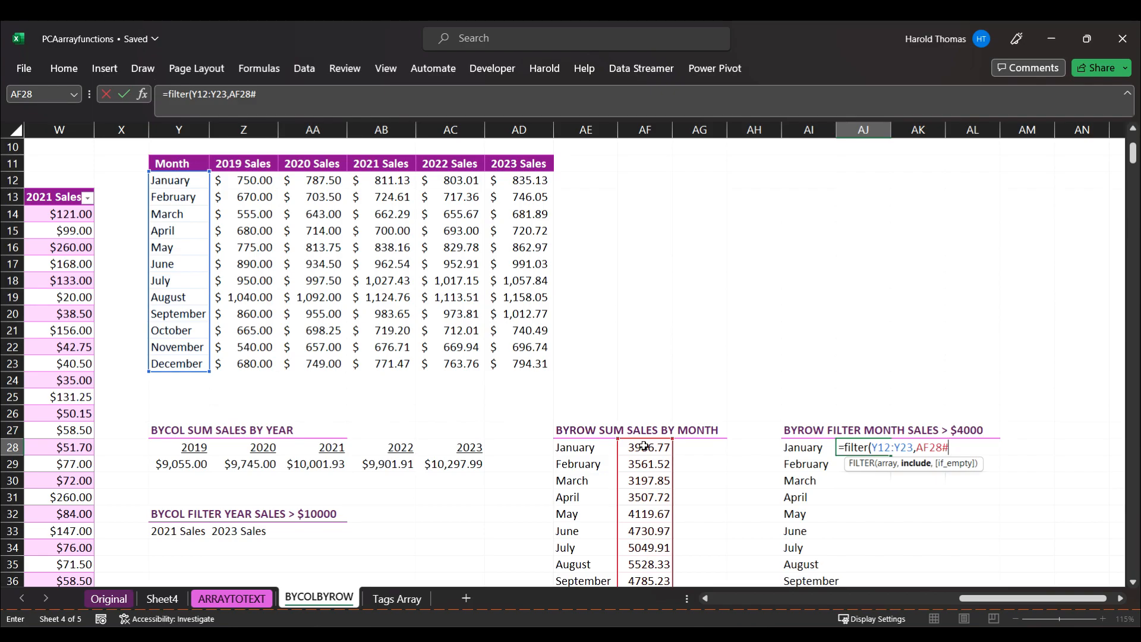
pyautogui.write('>4000)')
pyautogui.press('Return')
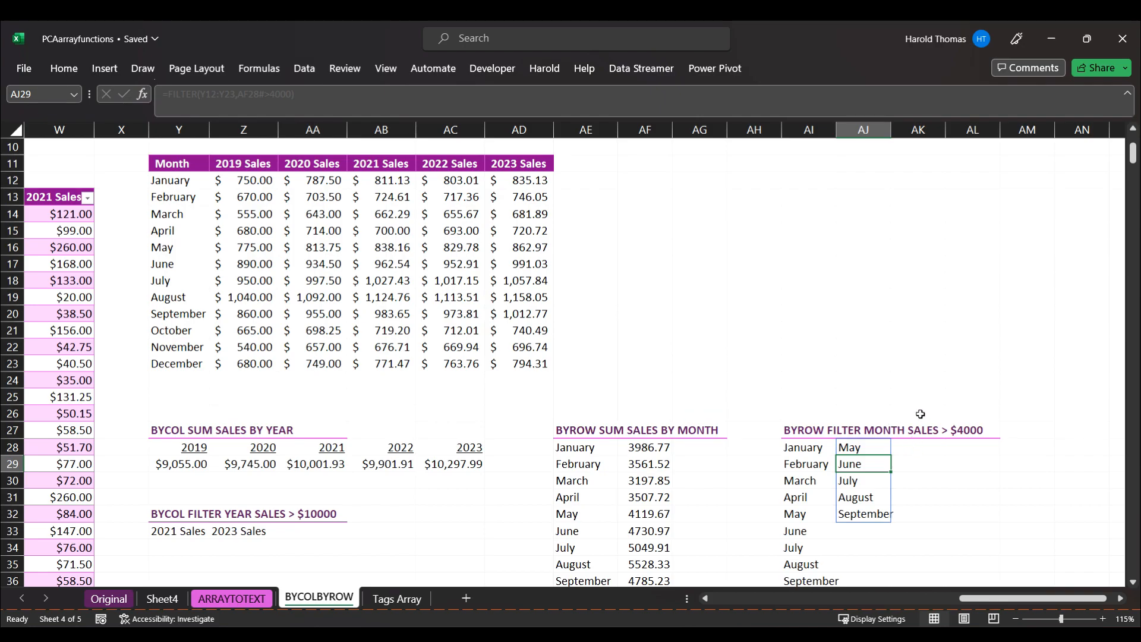
pyautogui.click(1132, 582)
pyautogui.click(1131, 582)
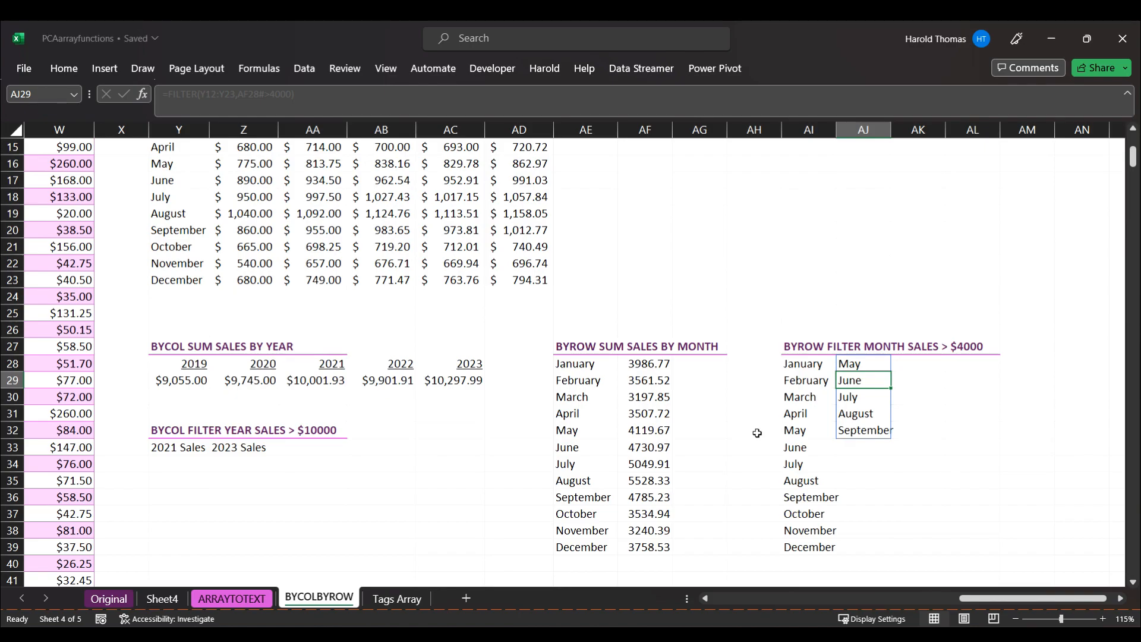